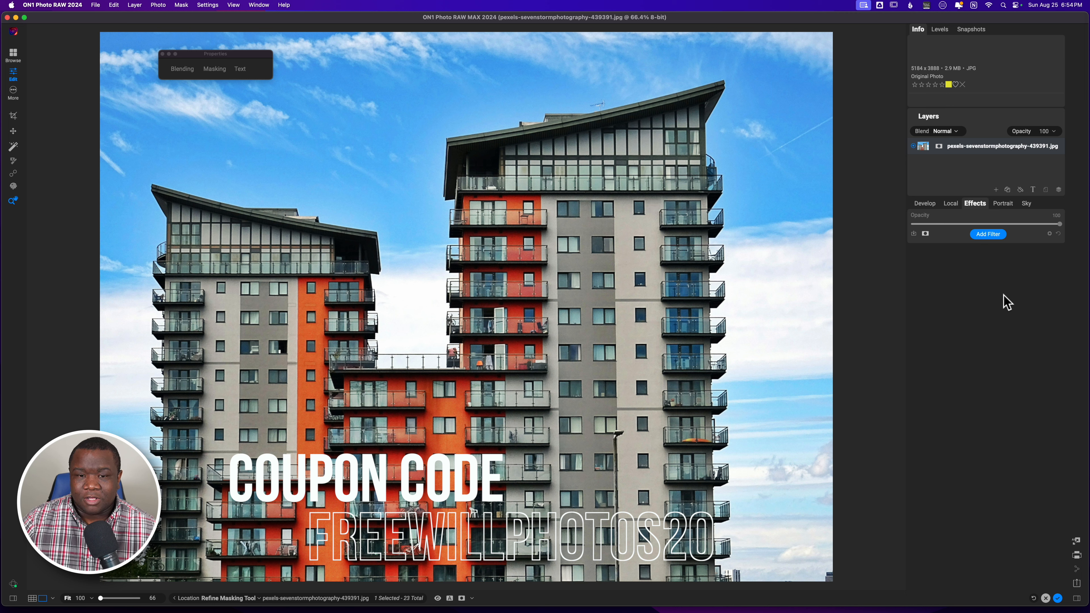
- Add a LUTs filter with the Aachen style and raise its Saturation to 55
left_click(988, 234)
left_click(871, 337)
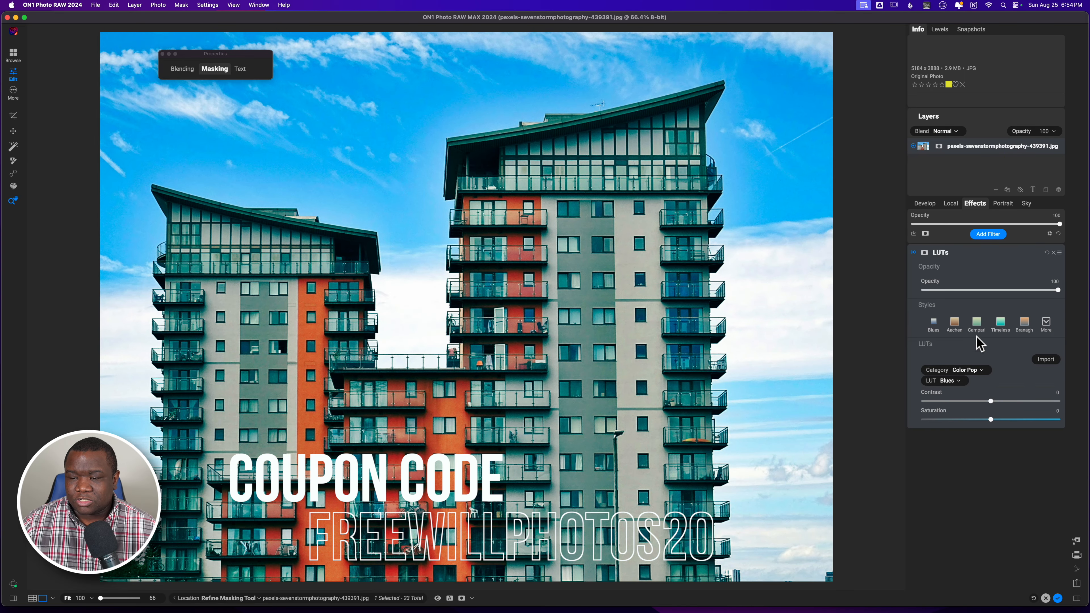
left_click(960, 330)
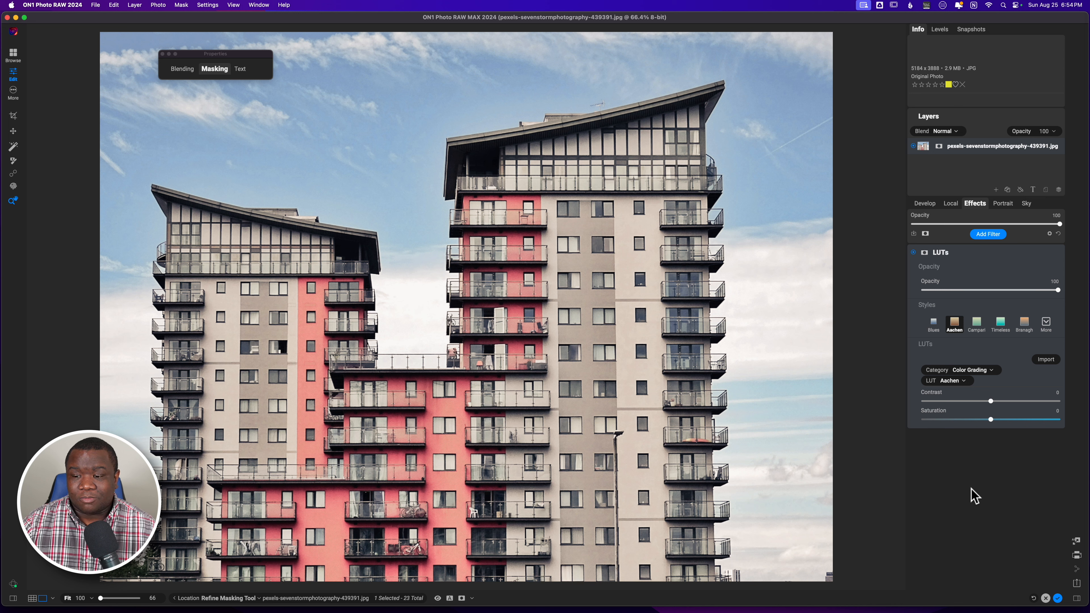
left_click_drag(990, 419, 1044, 421)
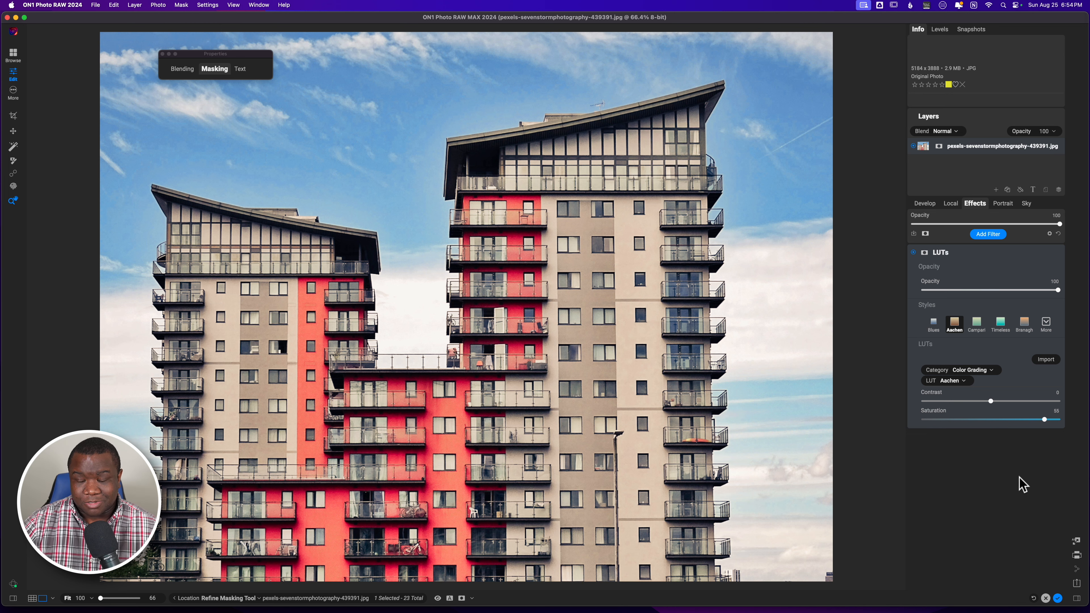
- Mask the LUTs filter to the Architecture region using Mask AI with Paint In, and inspect the resulting mask
left_click(924, 254)
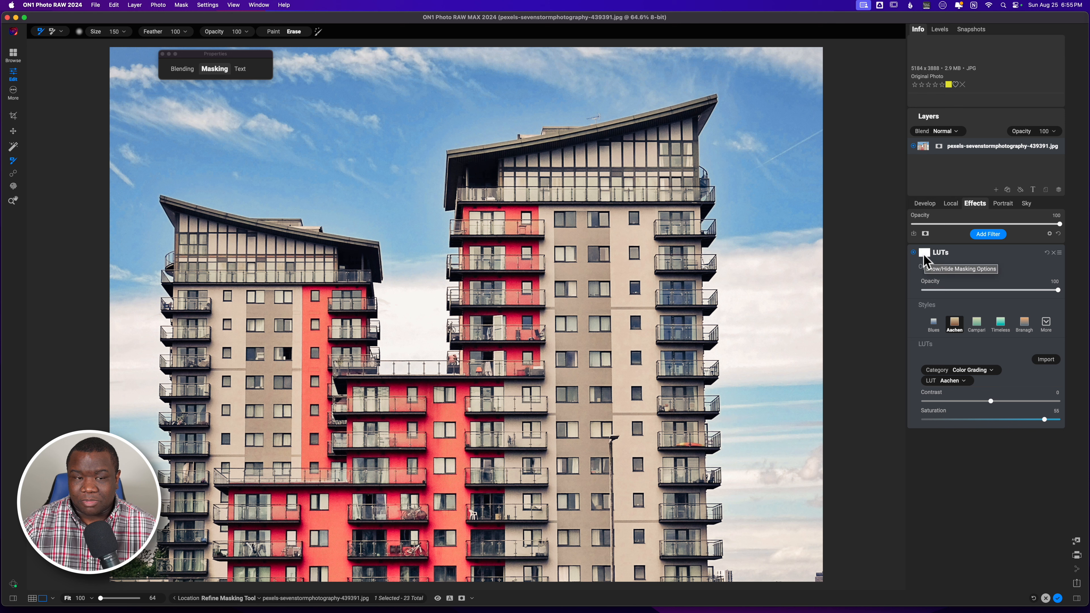
left_click(215, 69)
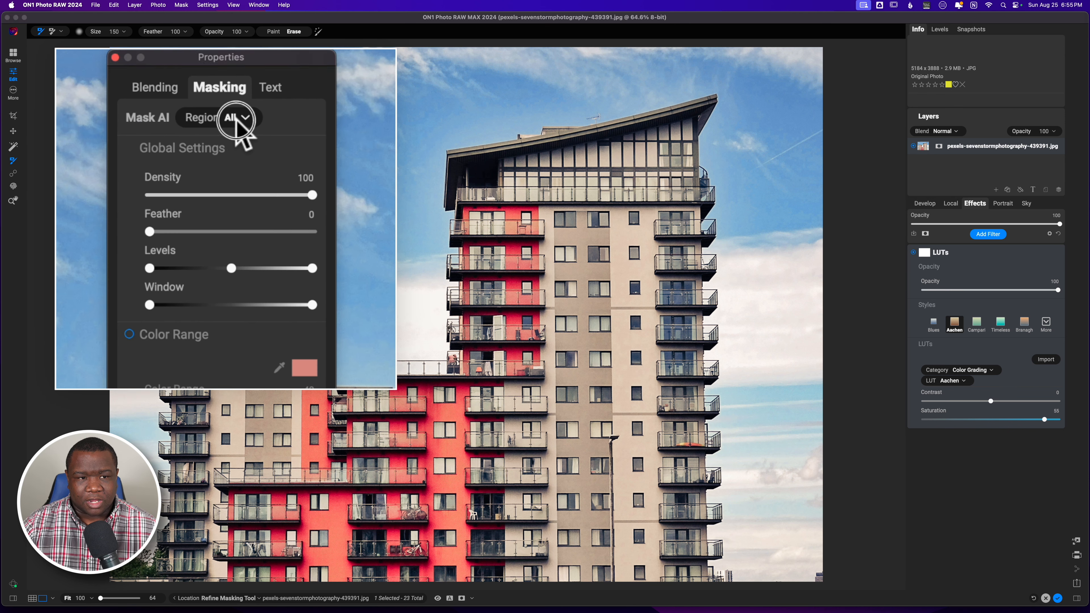
left_click(227, 96)
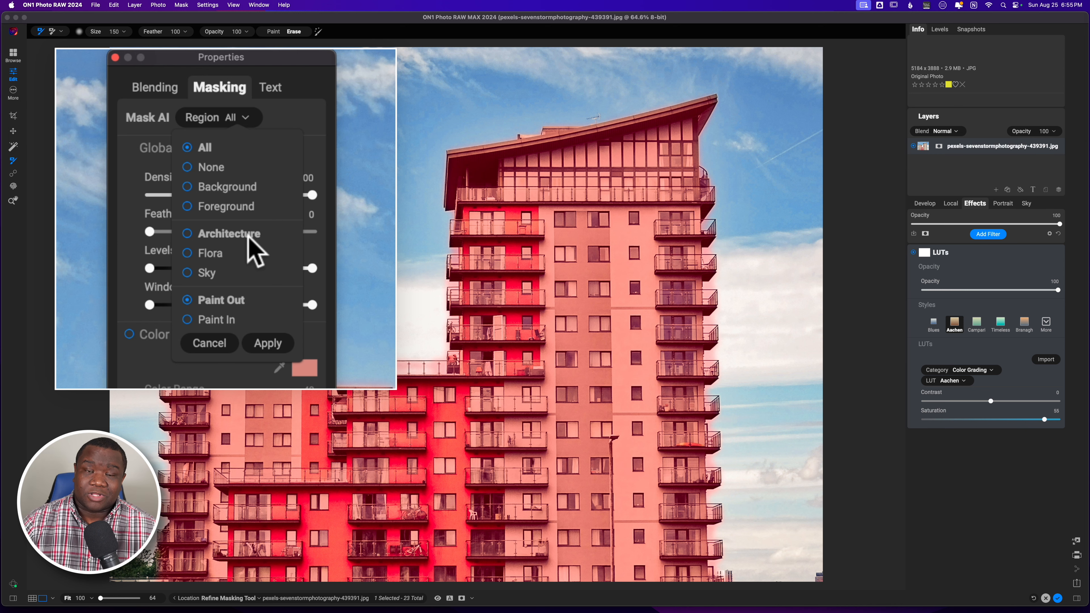
left_click(249, 238)
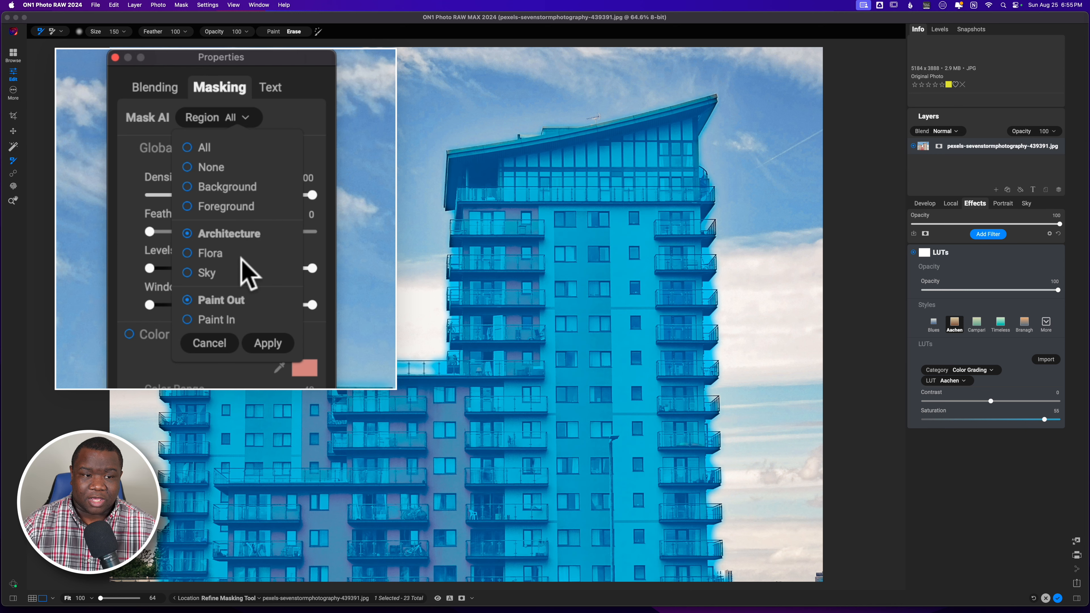
left_click(231, 318)
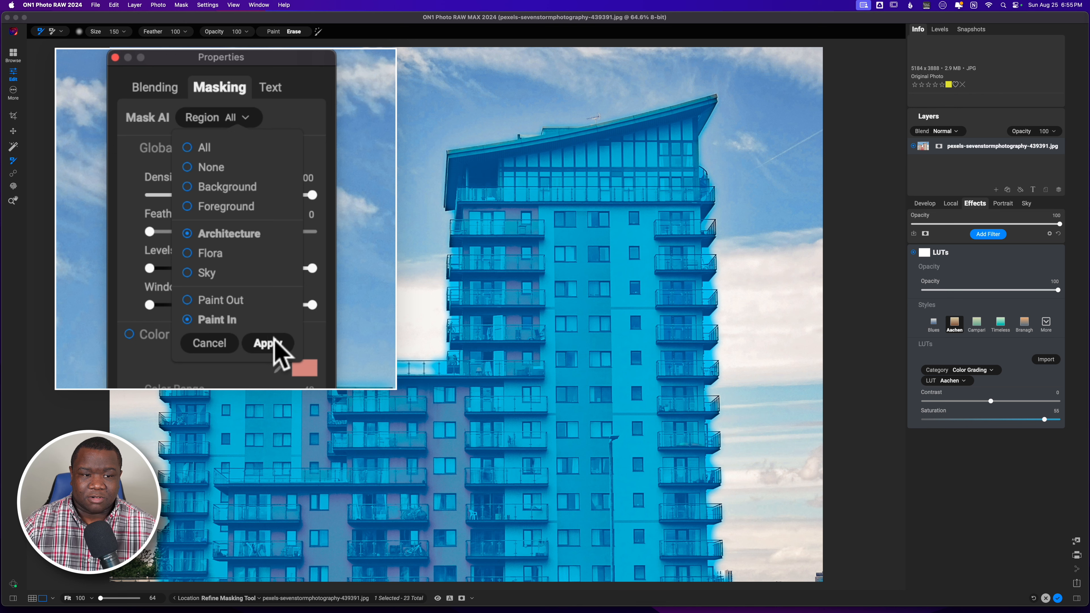
left_click(268, 344)
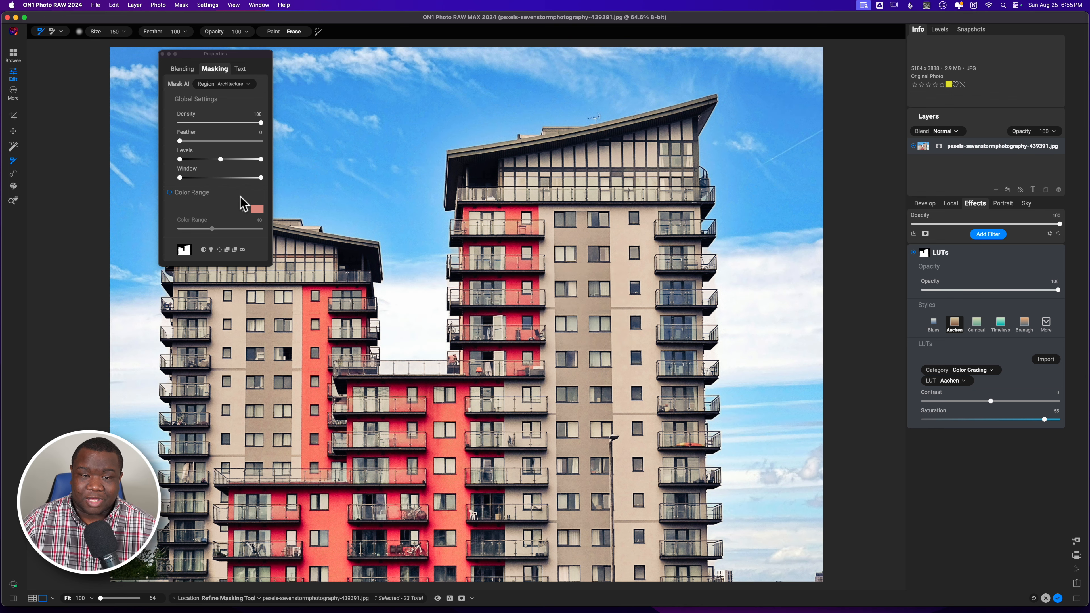
key("m")
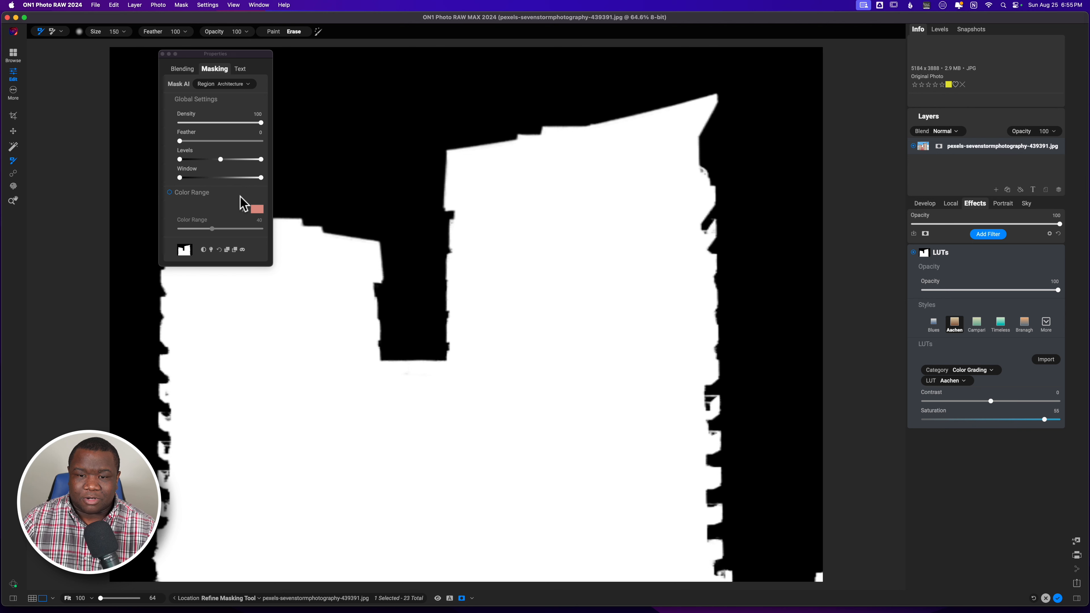
key("m")
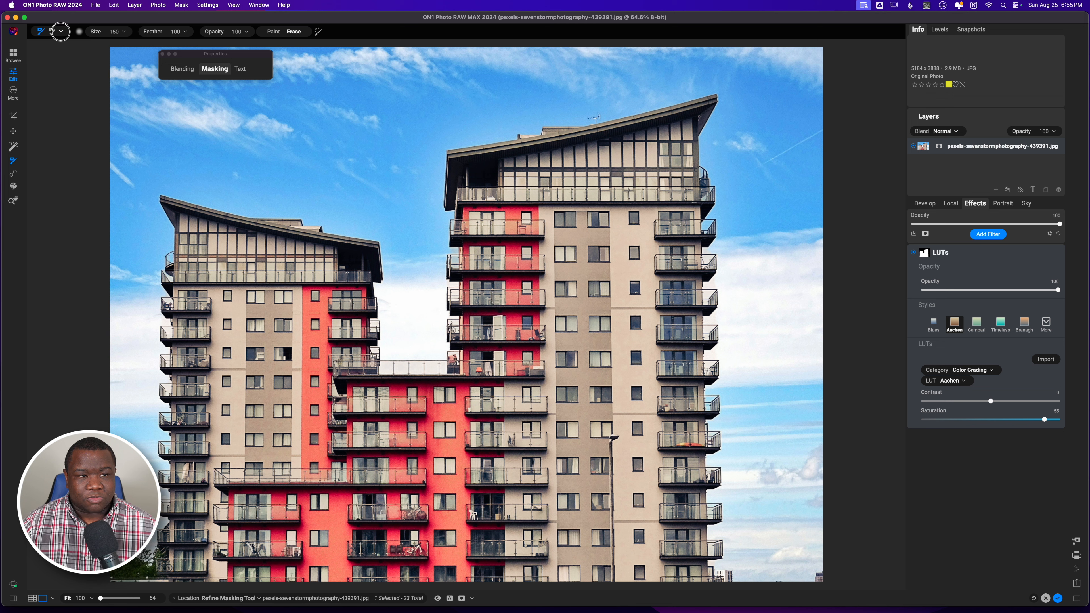
- Activate the Refine Brush and display the mask as a Red Overlay
left_click(61, 31)
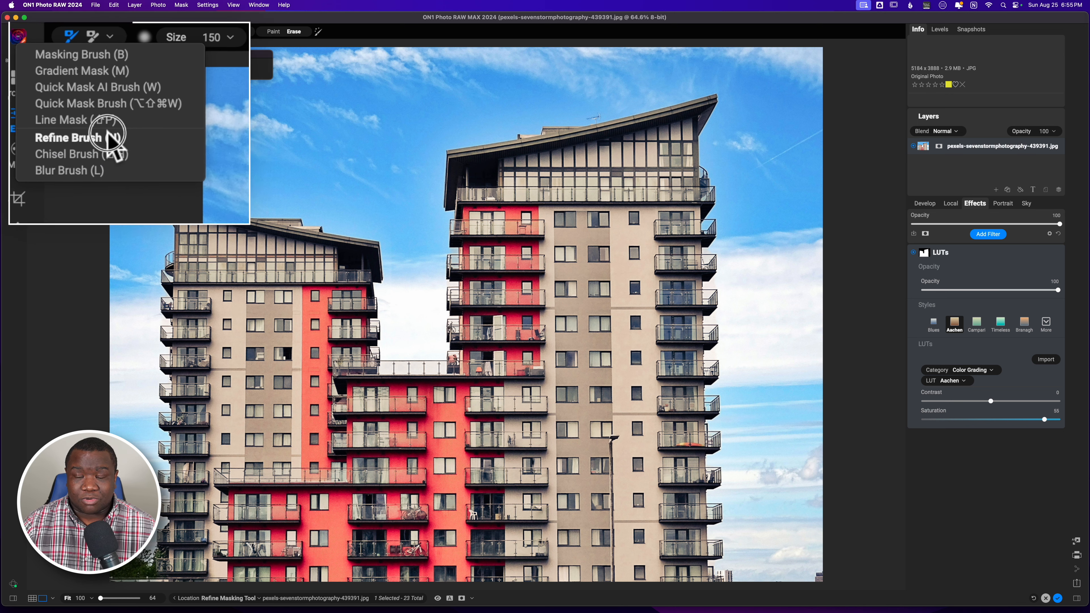
left_click(59, 83)
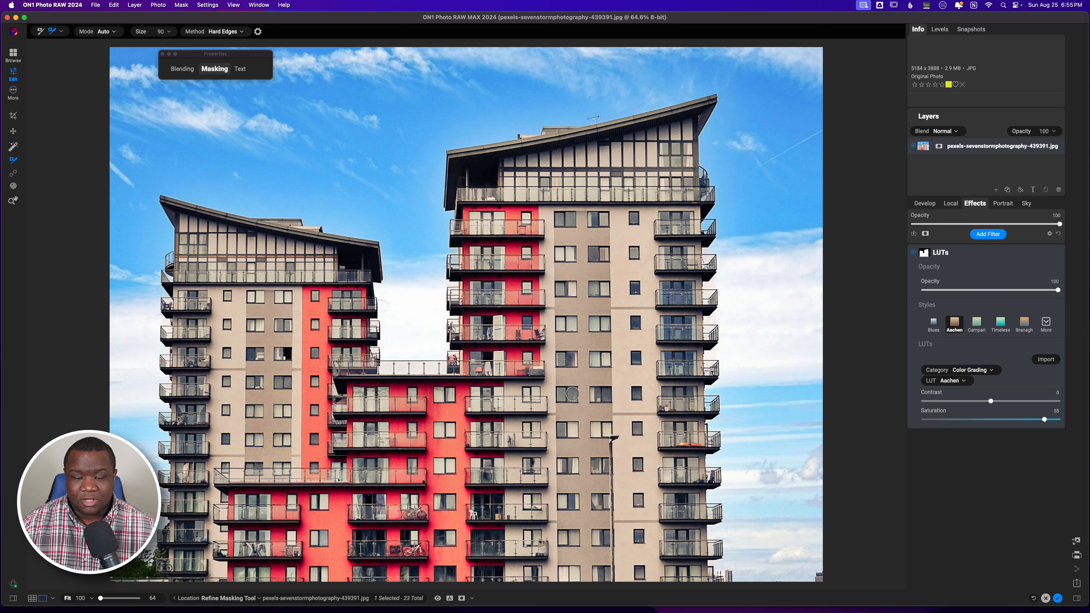
left_click(472, 598)
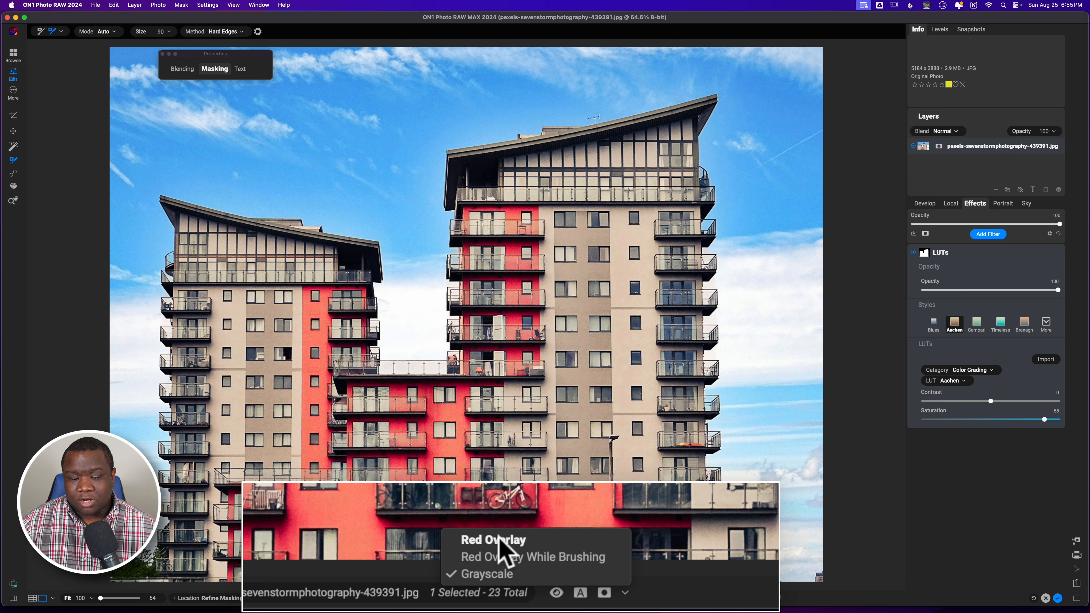
left_click(410, 571)
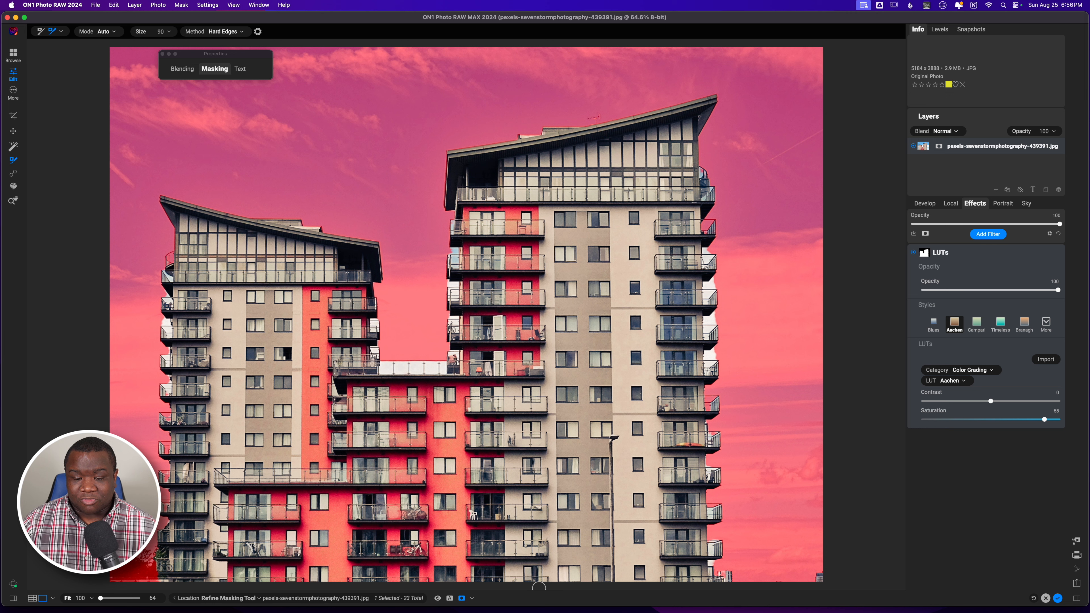
- Compare the mask in Grayscale view and return to the Red Overlay view
left_click(472, 599)
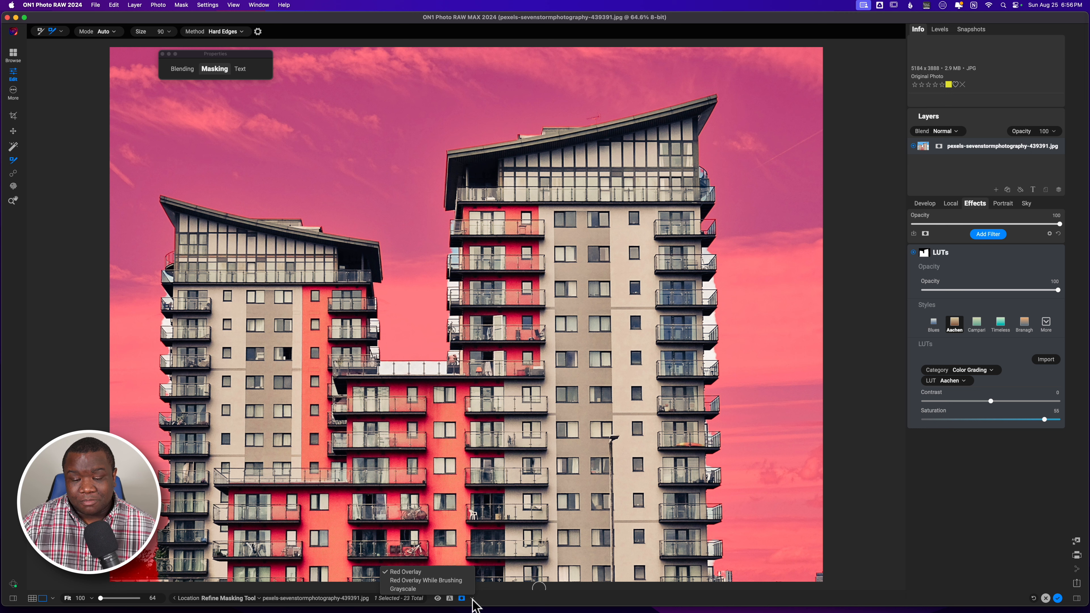
left_click(408, 589)
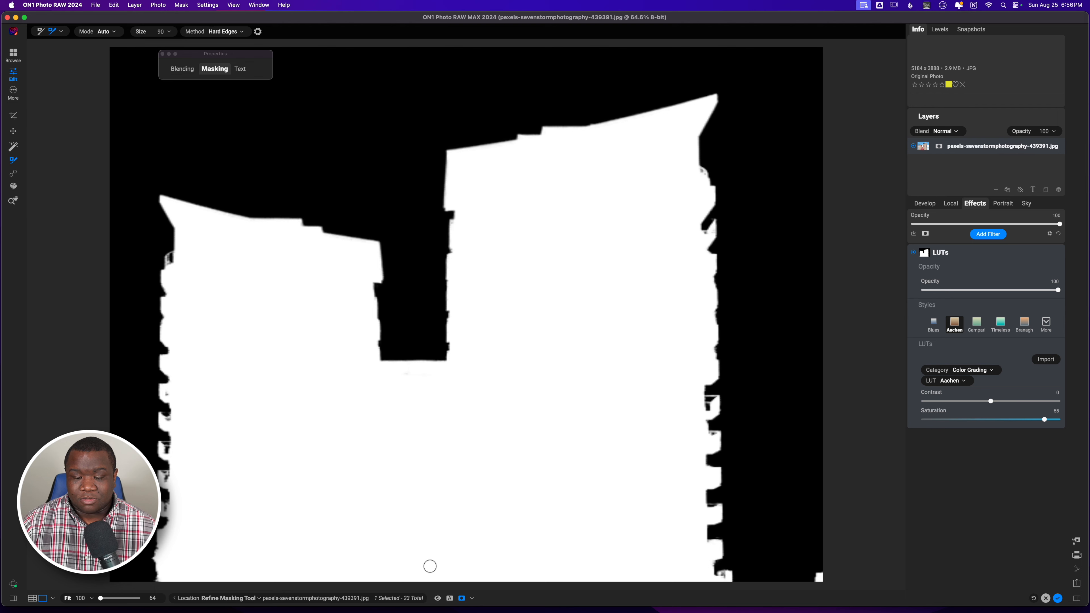
left_click(472, 598)
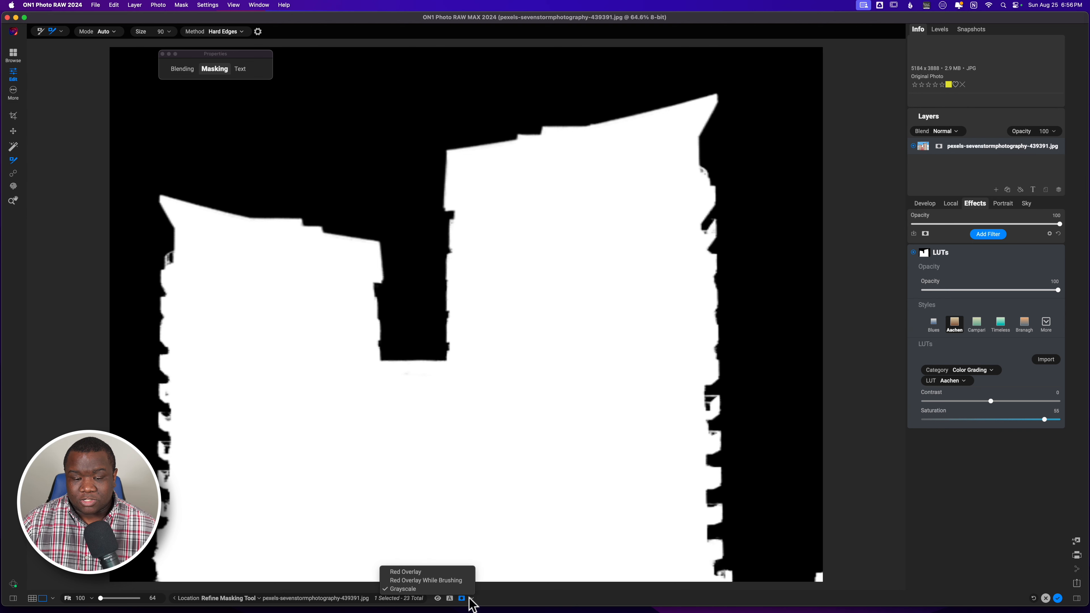
left_click(417, 573)
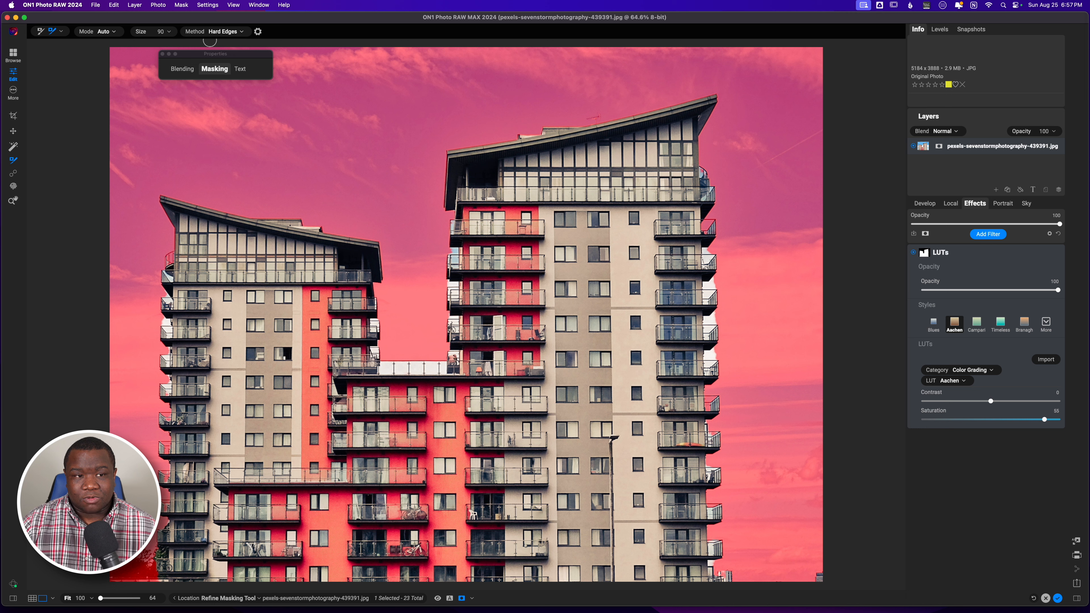
- Refine the mask around the balconies on the taller tower's right edge with a size 125 Refine Brush using Hard Edges
left_click(226, 34)
left_click(224, 35)
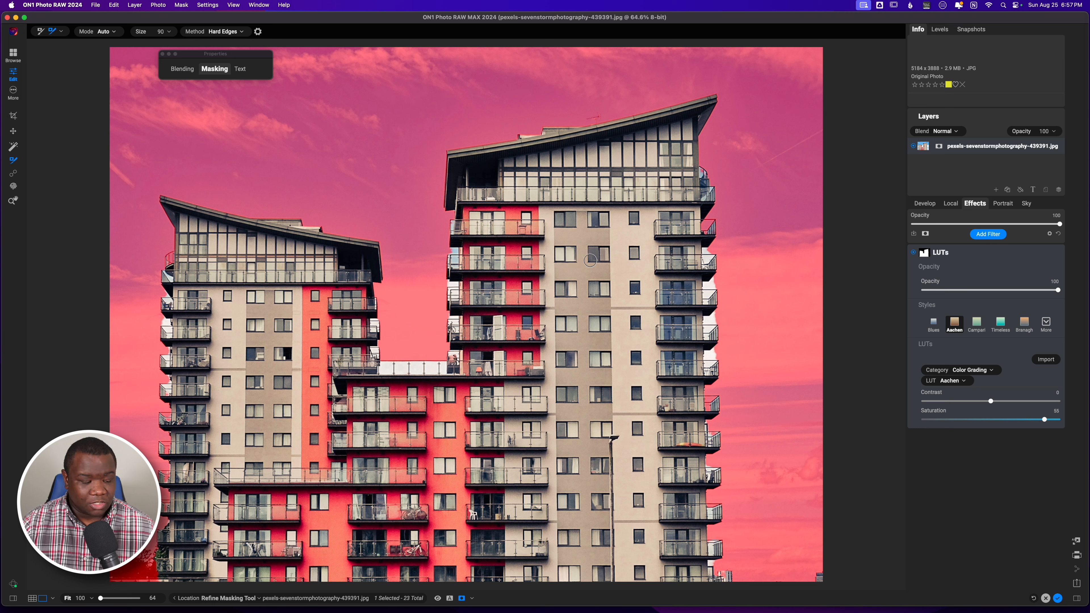
key("bracketright")
key("bracketright")
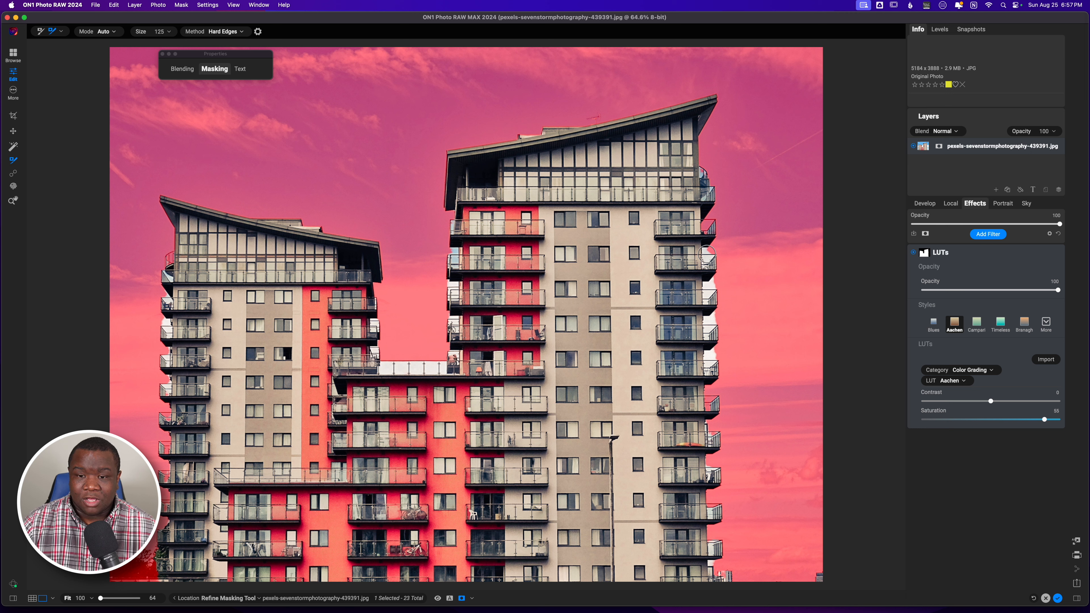
mouse_move(706, 254)
left_mouse_down()
mouse_move(711, 373)
mouse_move(706, 252)
mouse_move(712, 261)
left_mouse_up()
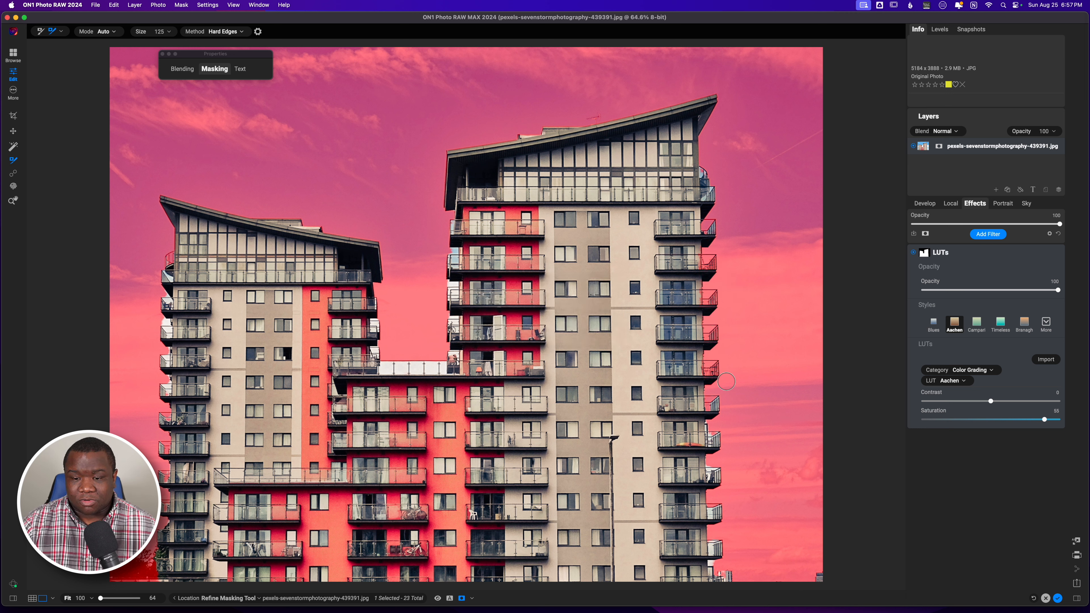
left_click_drag(712, 428, 715, 447)
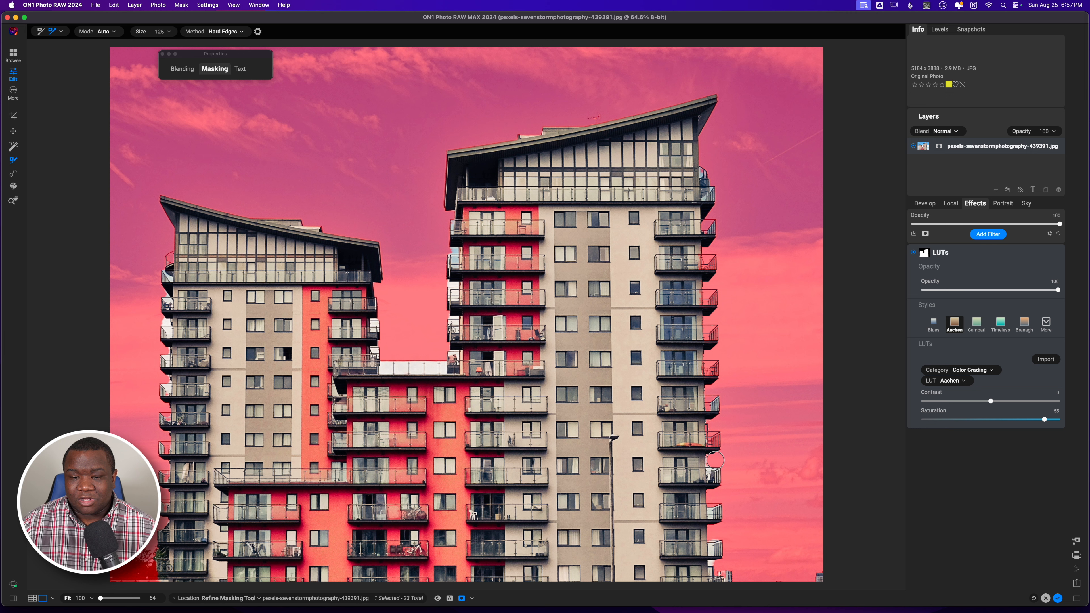
left_click_drag(716, 401, 715, 401)
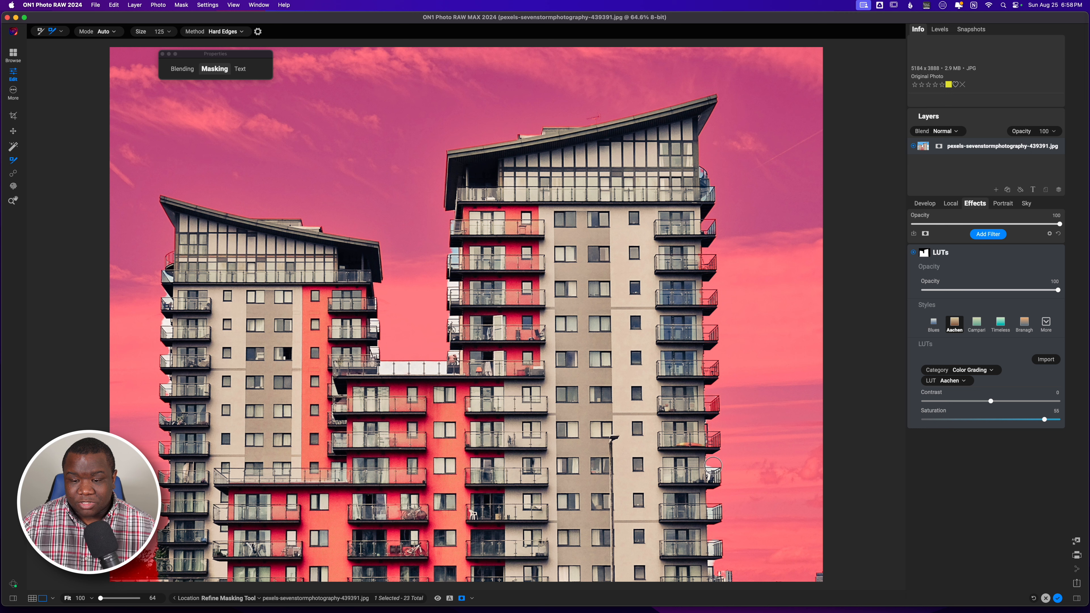
left_click_drag(714, 465, 715, 484)
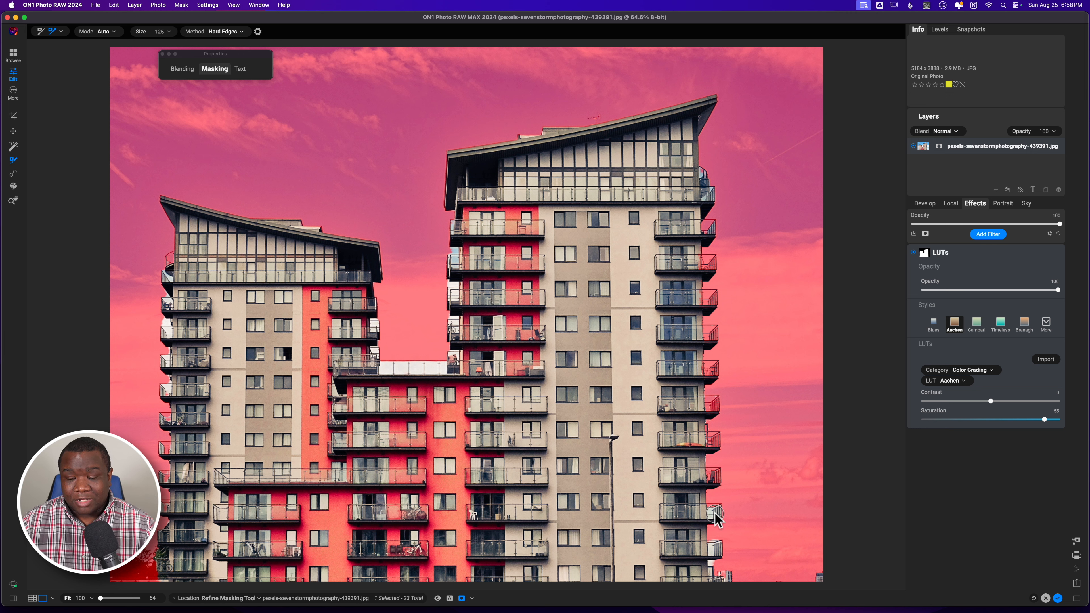
left_click_drag(714, 507, 716, 518)
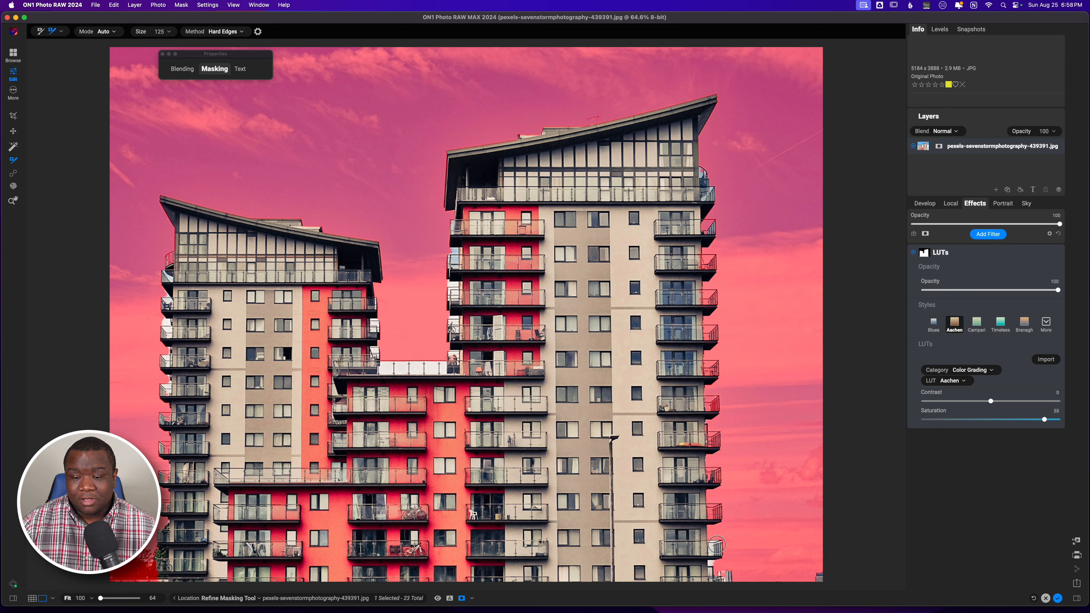
mouse_move(717, 544)
left_mouse_down()
mouse_move(716, 556)
mouse_move(715, 543)
left_mouse_up()
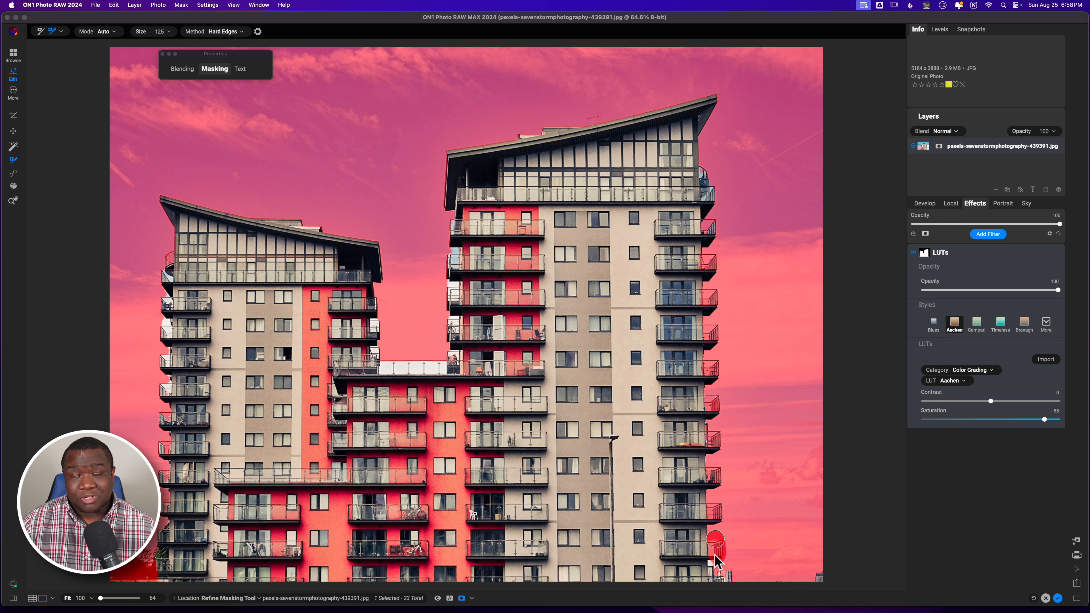
mouse_move(716, 561)
left_mouse_down()
mouse_move(727, 575)
mouse_move(716, 577)
mouse_move(715, 558)
left_mouse_up()
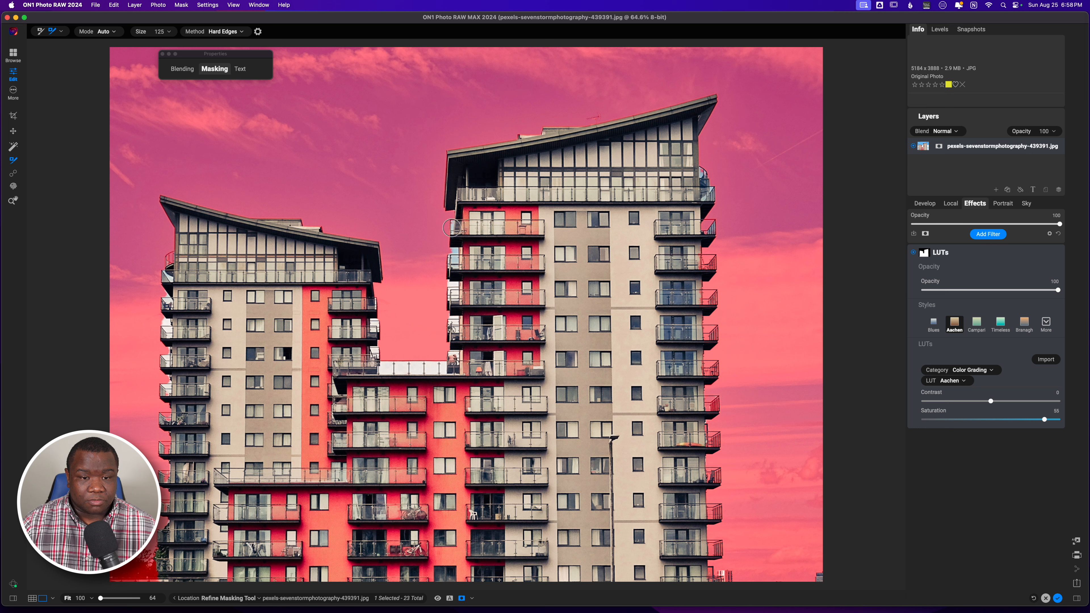
- Refine the mask around the gap between the towers and along the shorter tower's outer balconies
mouse_move(452, 224)
left_mouse_down()
mouse_move(448, 368)
mouse_move(377, 366)
mouse_move(446, 370)
mouse_move(370, 362)
mouse_move(377, 301)
left_mouse_up()
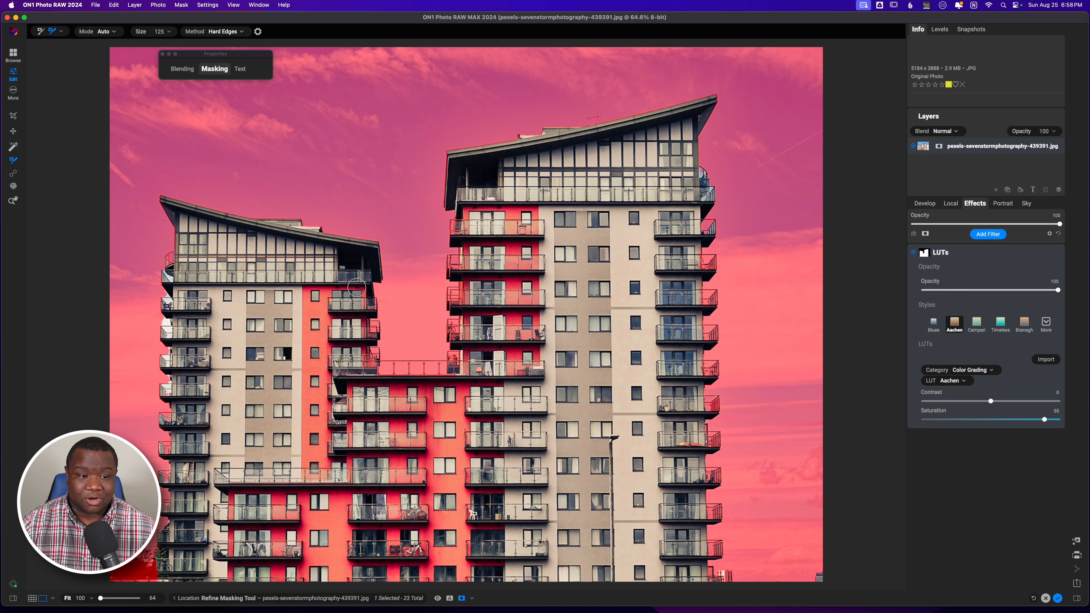
left_click_drag(164, 272, 164, 469)
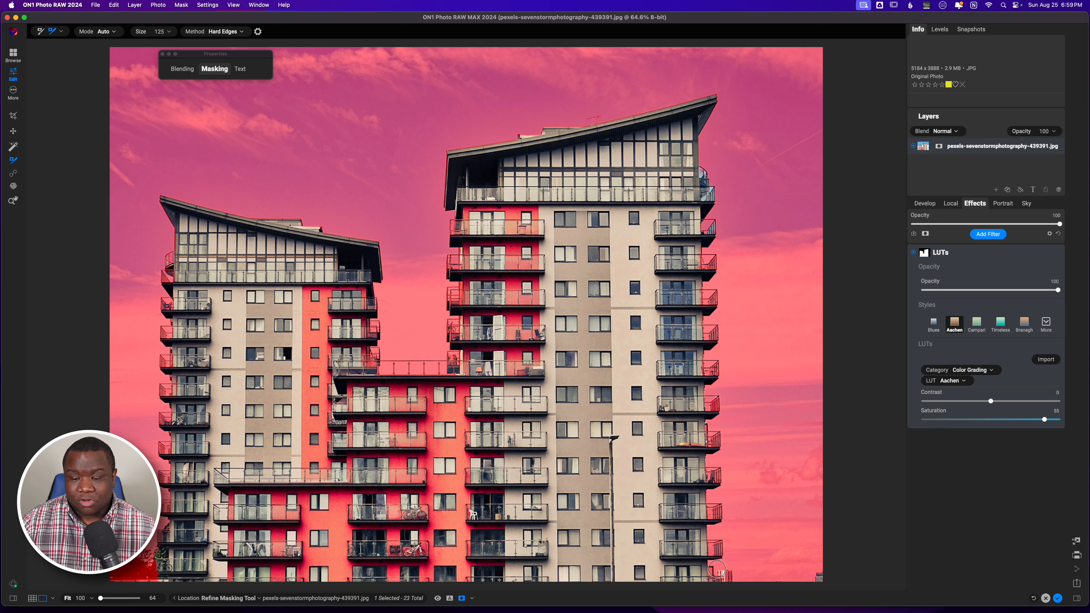
- Refine the remaining mask spots at the lowest and uppermost balconies on the taller tower's right edge
left_click_drag(717, 570, 723, 576)
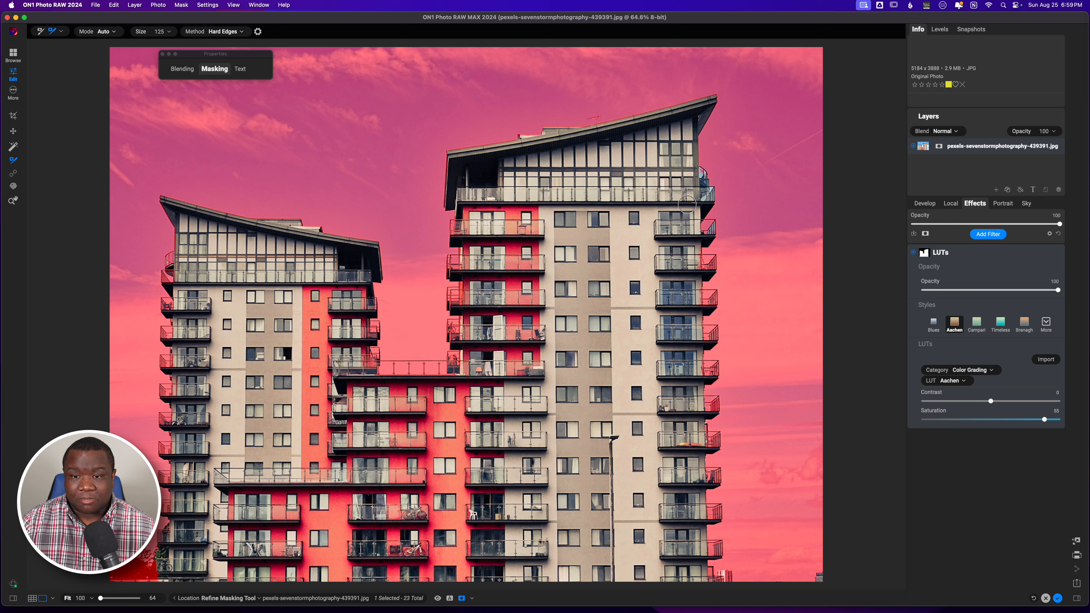
mouse_move(698, 191)
left_mouse_down()
mouse_move(709, 210)
mouse_move(704, 174)
mouse_move(710, 197)
left_mouse_up()
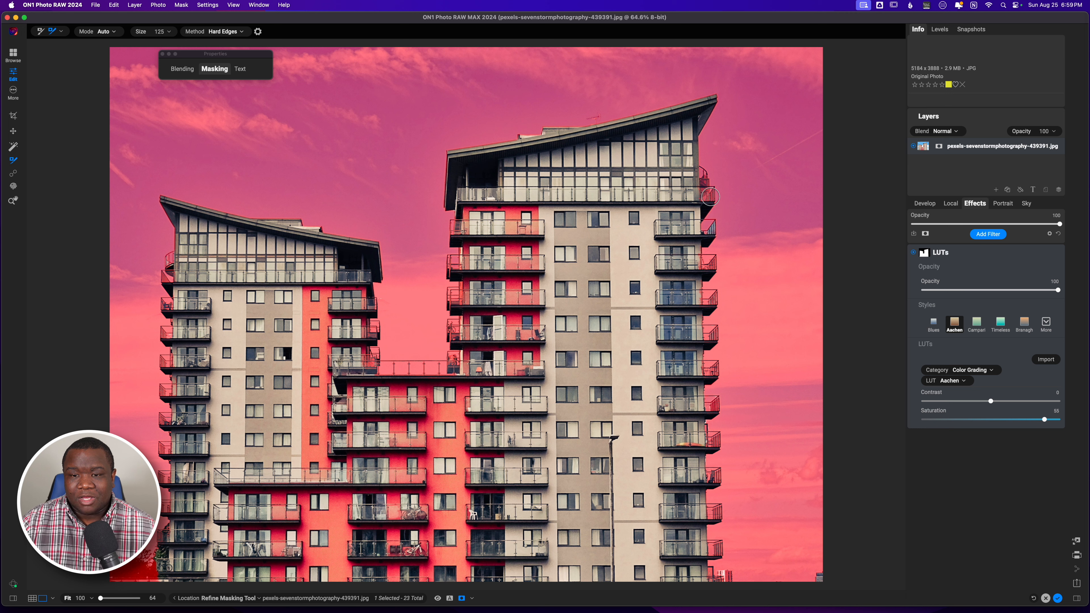
left_click_drag(710, 198, 710, 232)
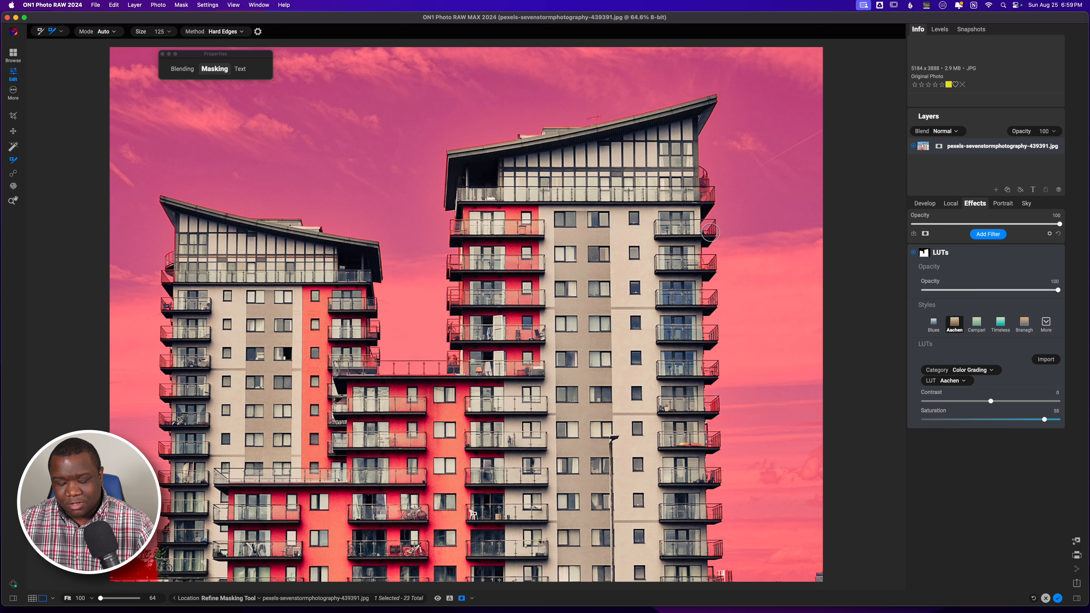
- Hide the mask overlay and lower the LUTs filter's Contrast to -100
key("super+m")
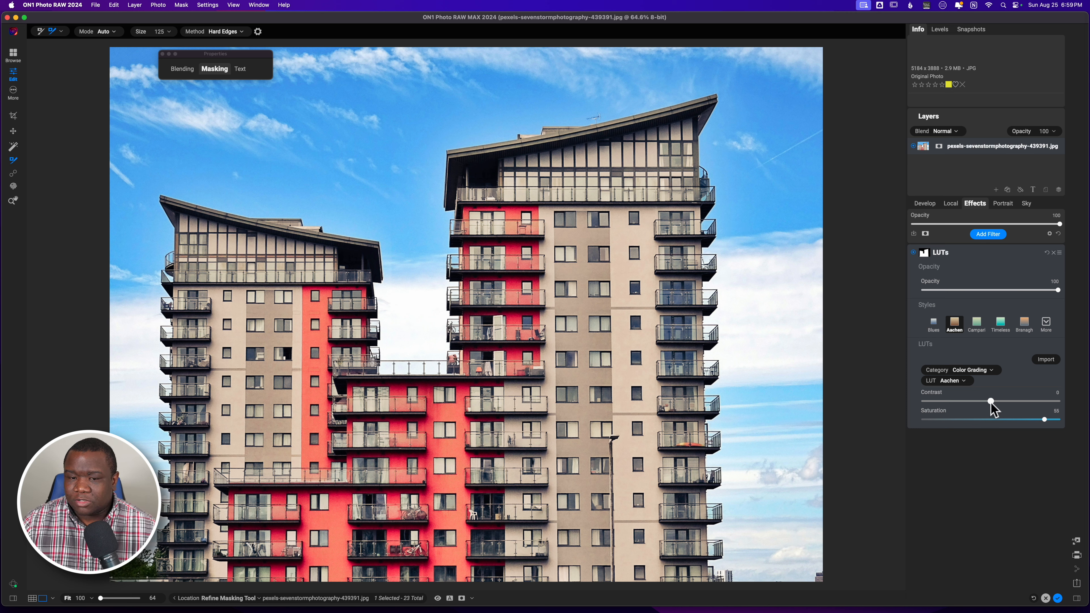
left_click_drag(991, 402, 909, 401)
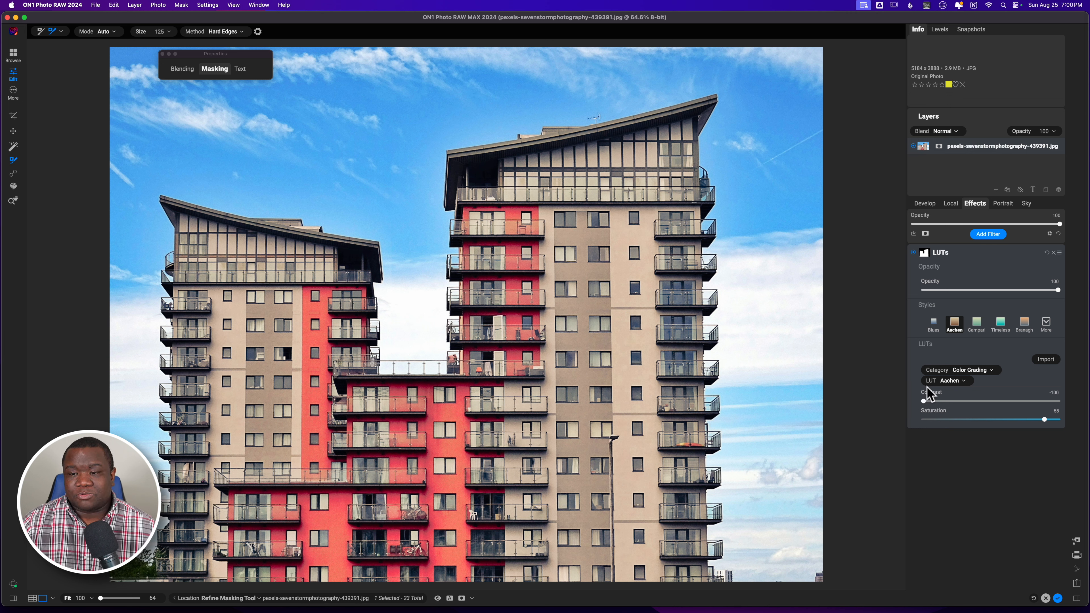
- Copy the building mask from the LUTs filter
left_click(924, 253)
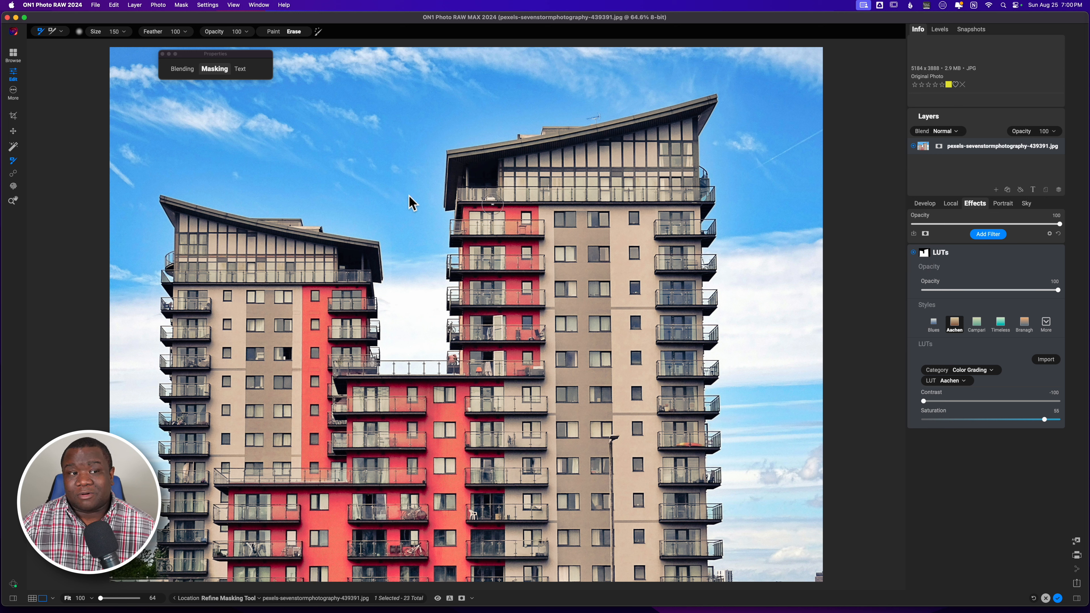
left_click(212, 70)
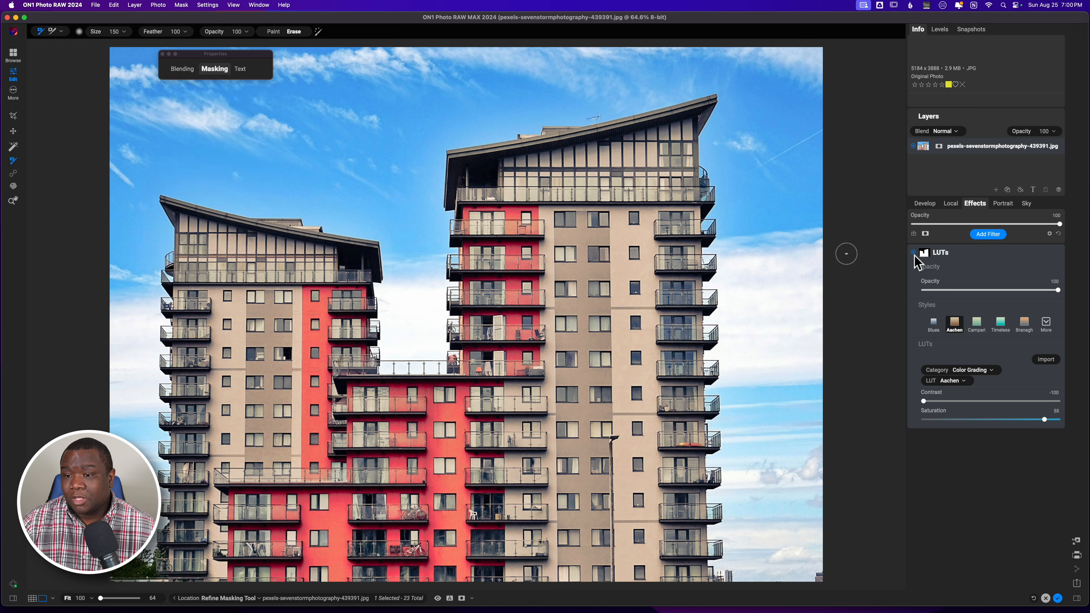
- Add a second LUTs filter with the Blues style and set its Saturation to 100
left_click(994, 234)
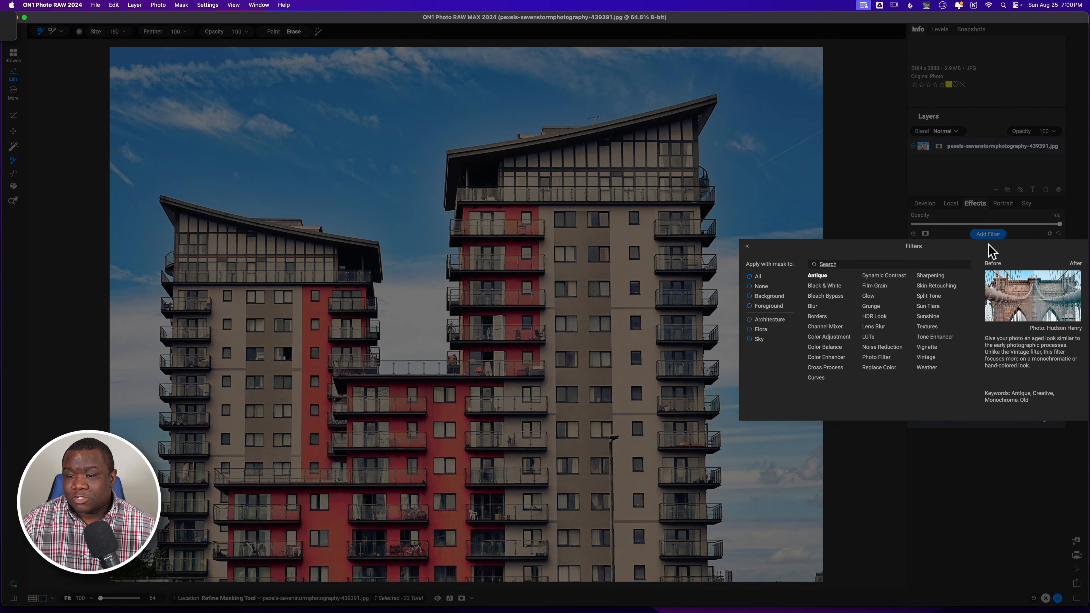
left_click(870, 337)
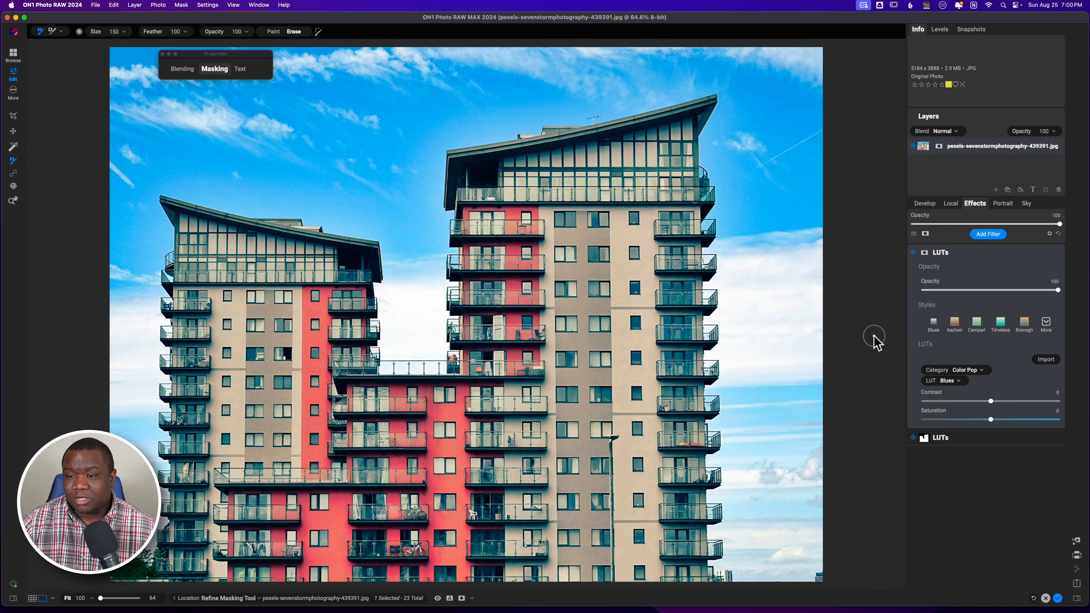
left_click(933, 323)
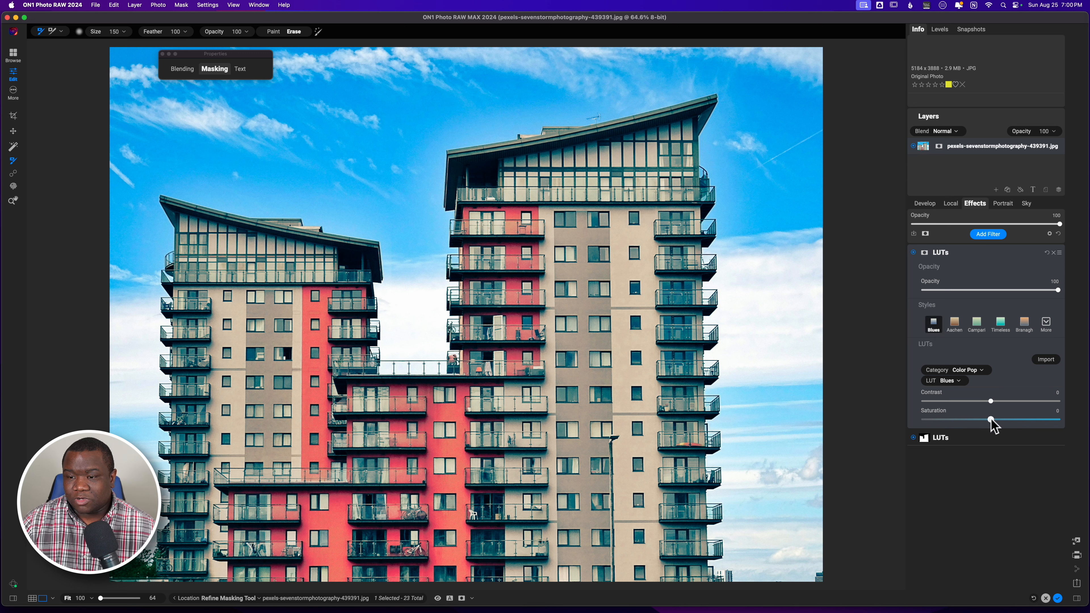
left_click_drag(991, 419, 1058, 421)
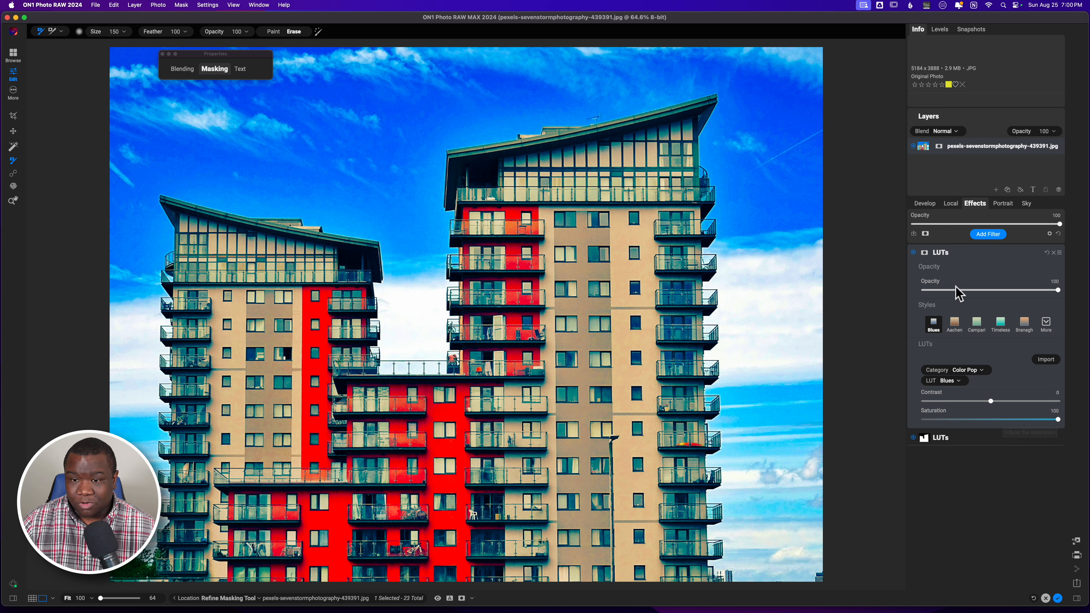
- Paste the copied building mask into the second LUTs filter and invert it to target the sky
left_click(925, 254)
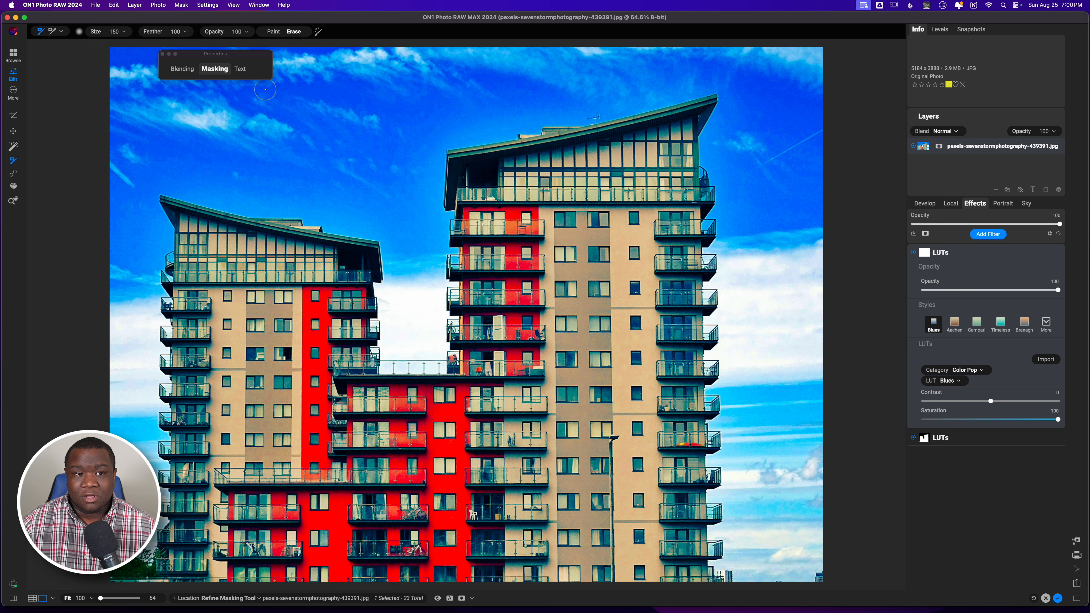
left_click(222, 72)
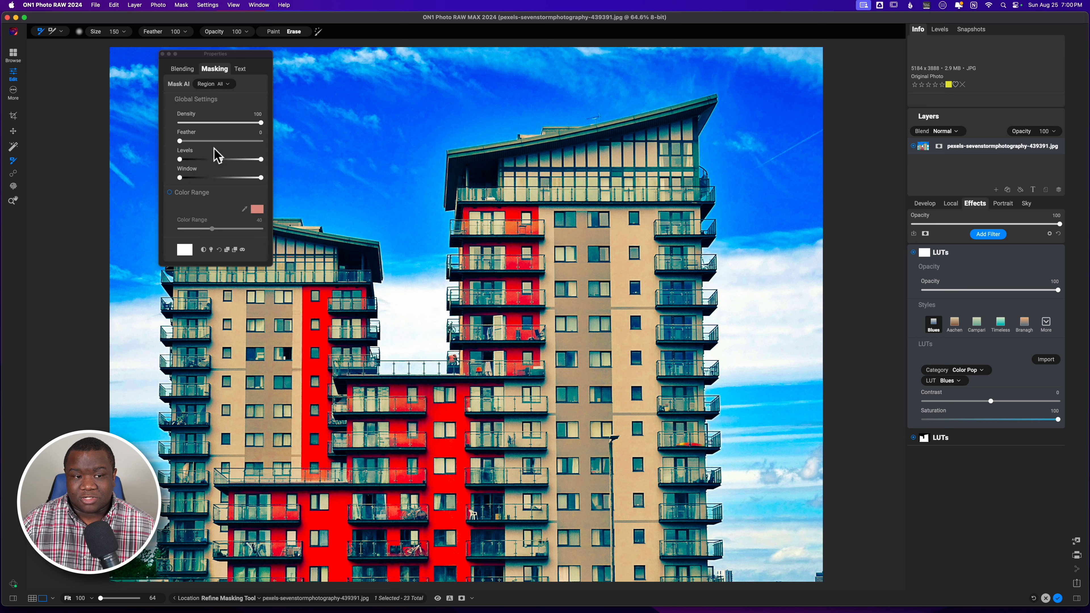
left_click(234, 250)
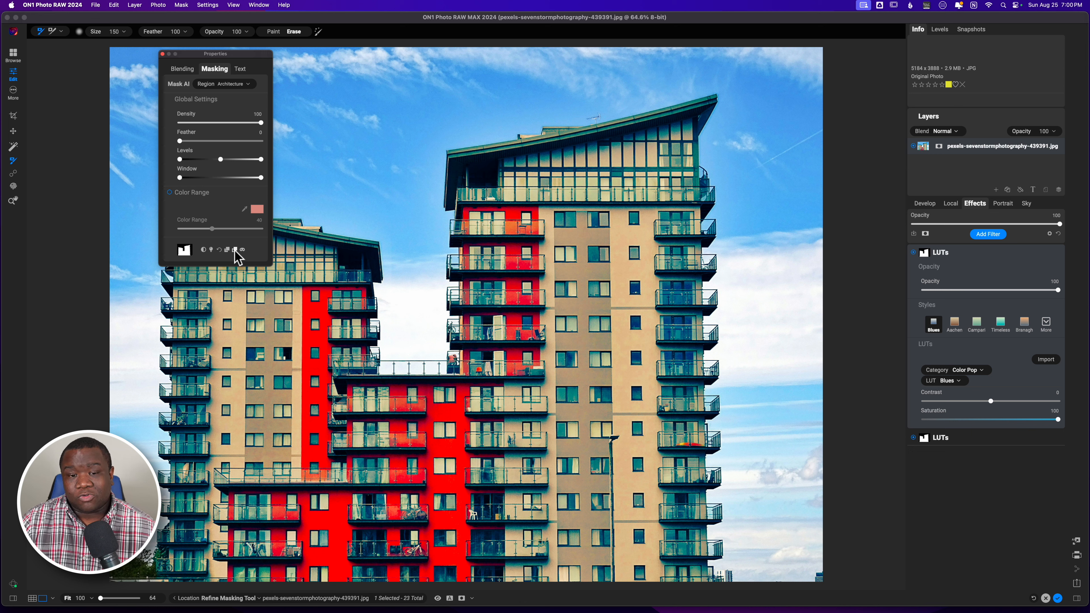
left_click(203, 250)
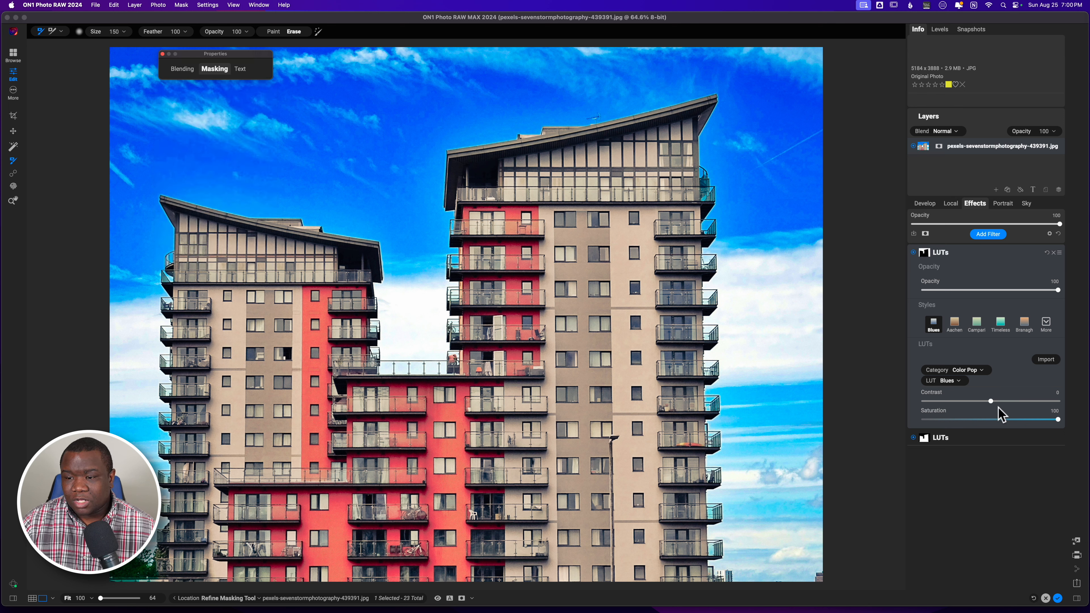
- Lower the Blues LUTs filter's Contrast to -26 and its Opacity to 61
left_click_drag(991, 402, 958, 413)
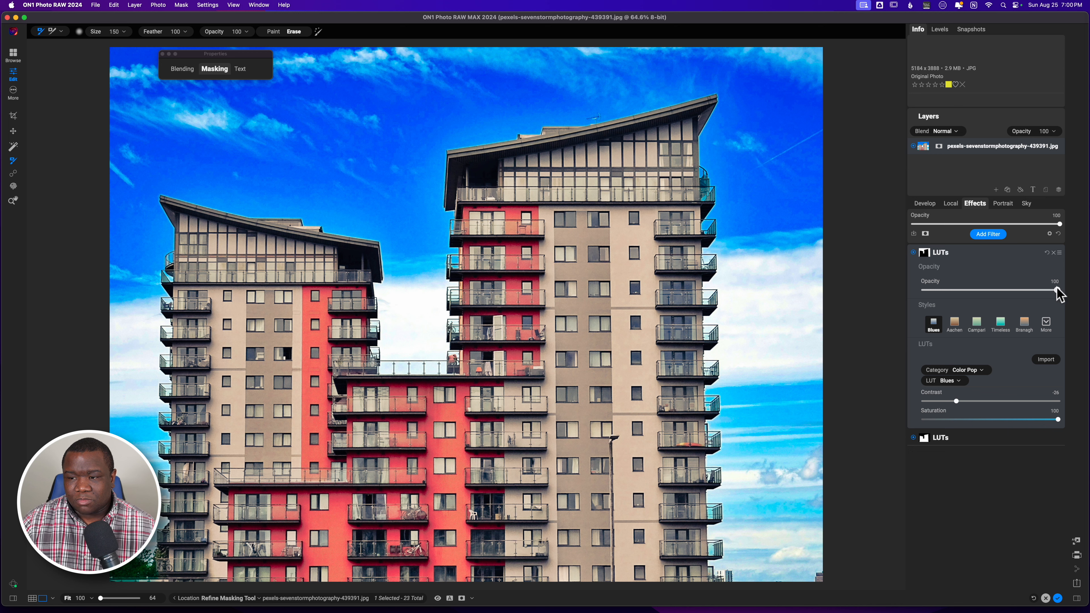
left_click_drag(1058, 291, 1005, 293)
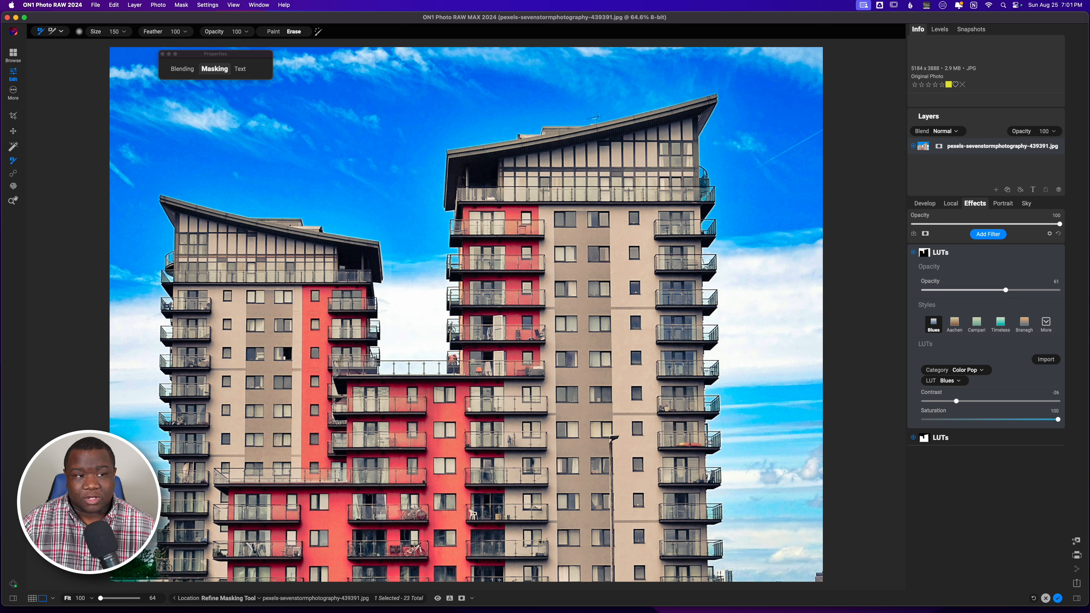
- With the mask overlay shown, adjust the sky mask along the building edges using the Chisel Brush in Add mode, size 20, amount 10
left_click(61, 31)
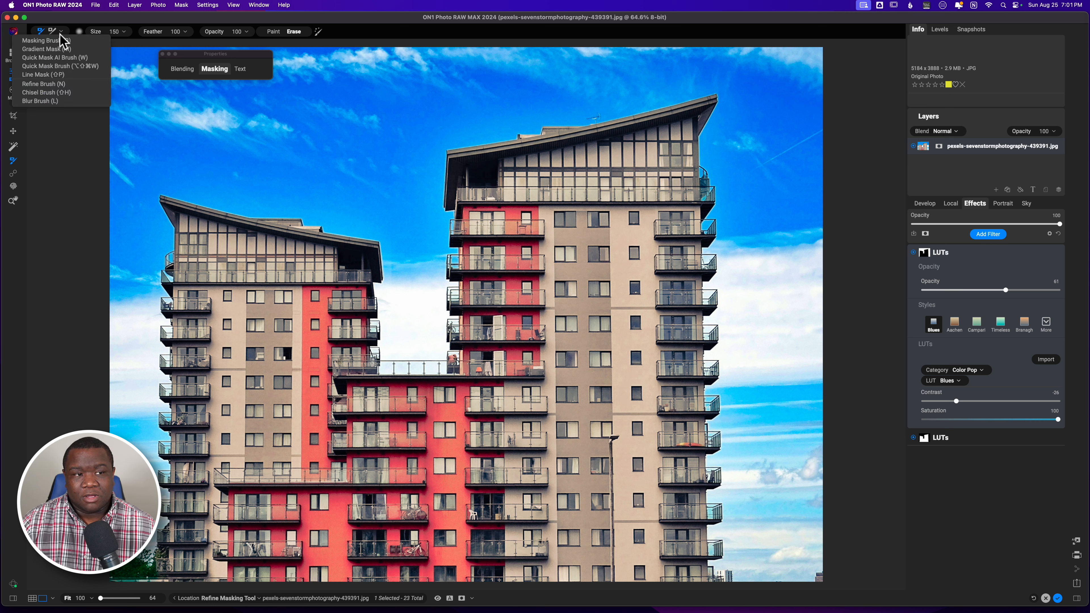
left_click(65, 92)
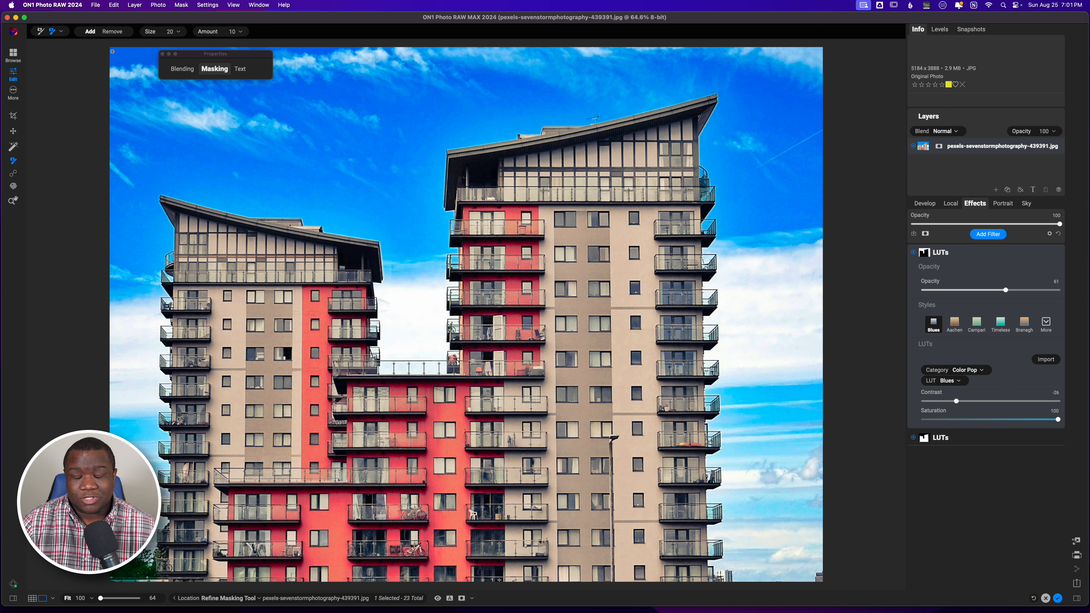
key("o")
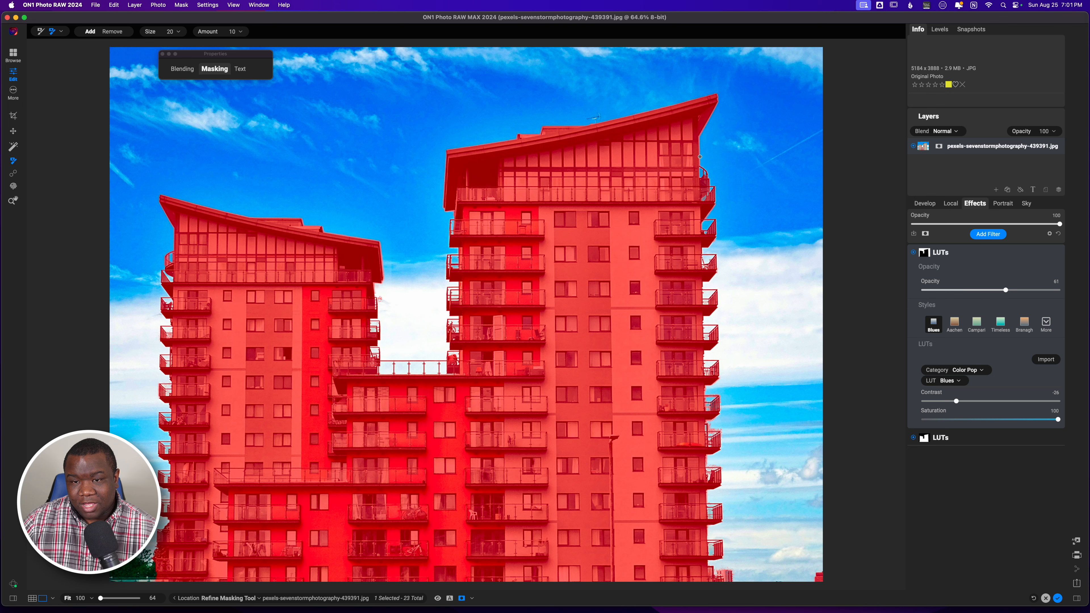
key("super+equal")
key("super+equal")
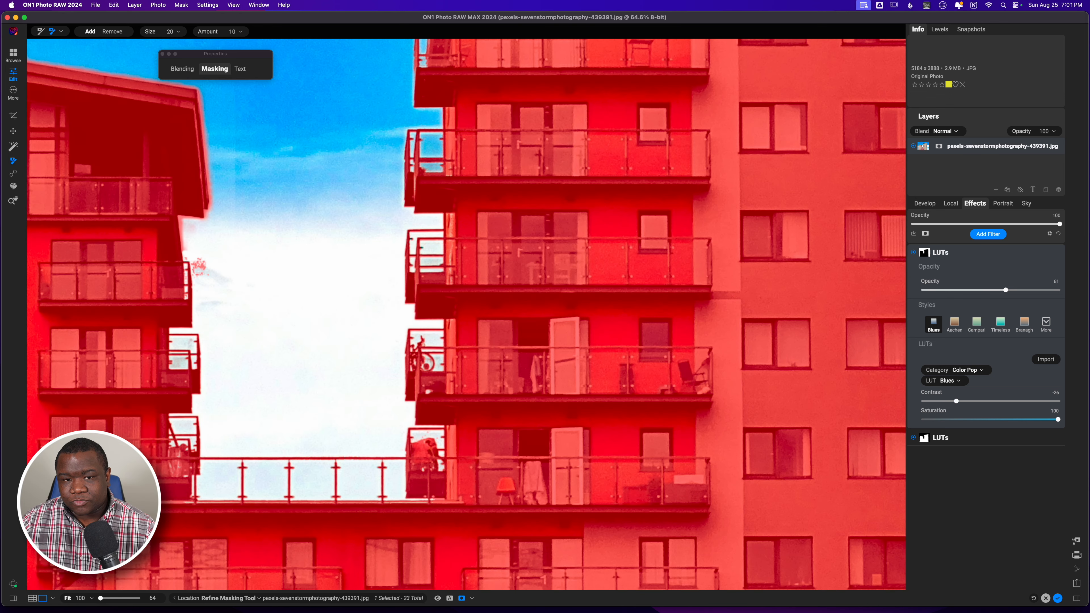
key("space")
left_click_drag(753, 122, 226, 441)
left_click_drag(516, 178, 486, 350)
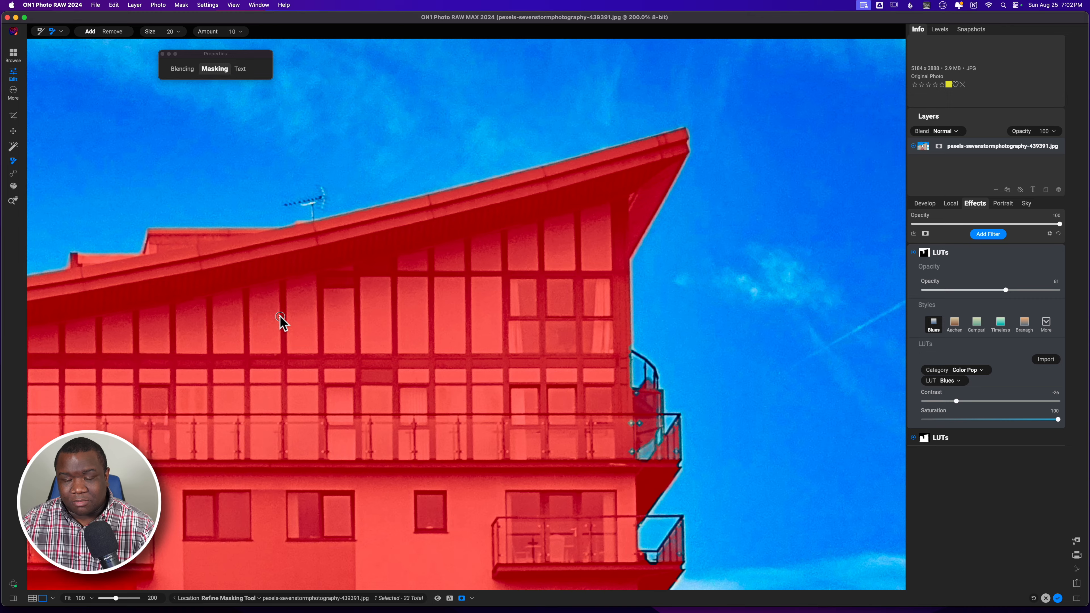
key("super+0")
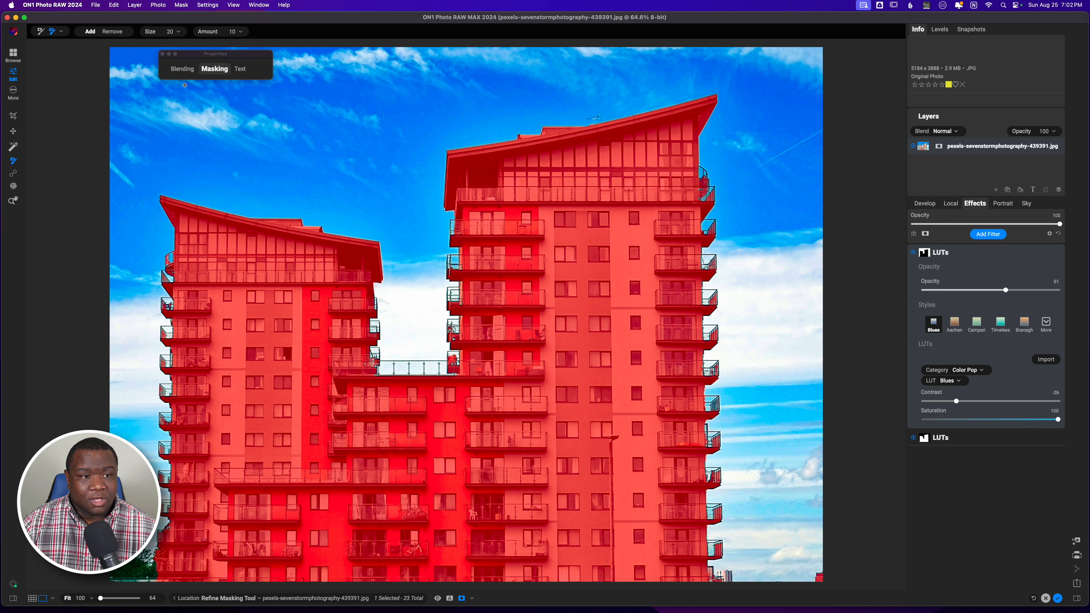
- Feather the sky mask slightly with the overlay hidden, and check the result by toggling the mask overlay
key("super+m")
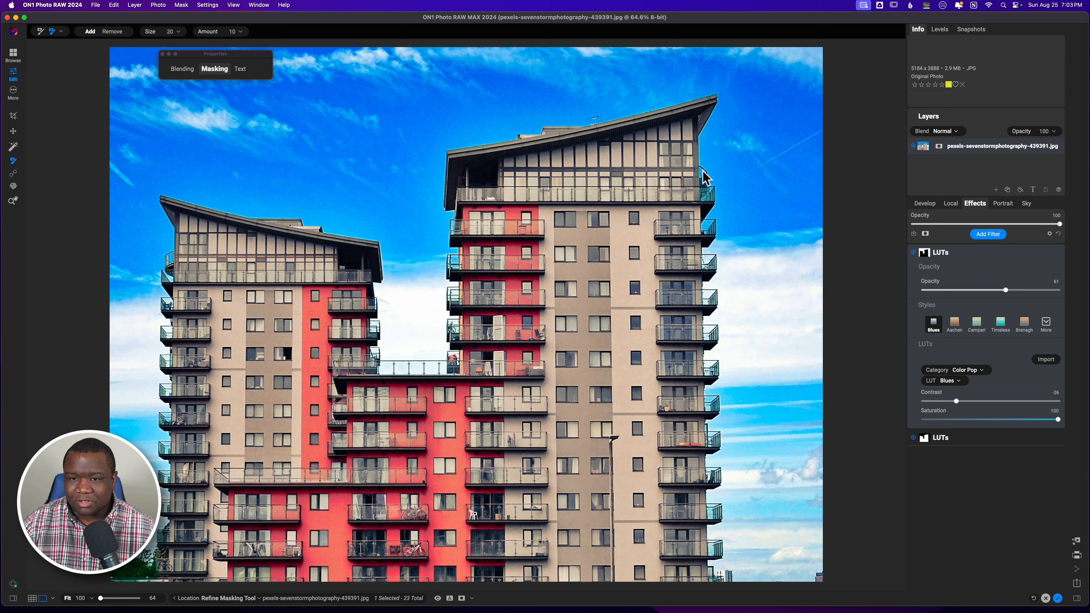
left_click(215, 70)
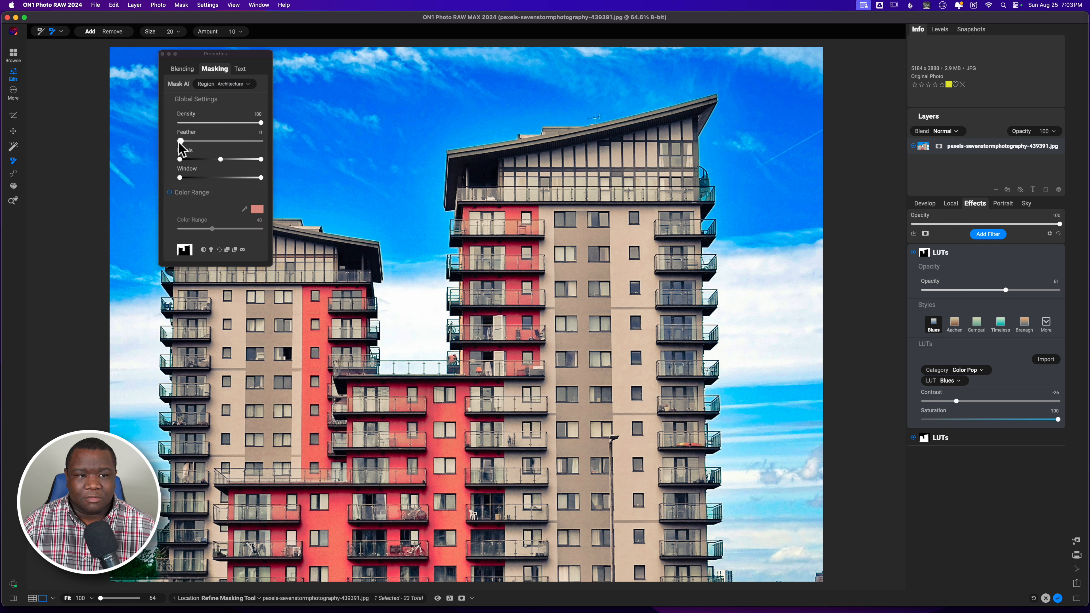
left_click_drag(181, 142, 202, 142)
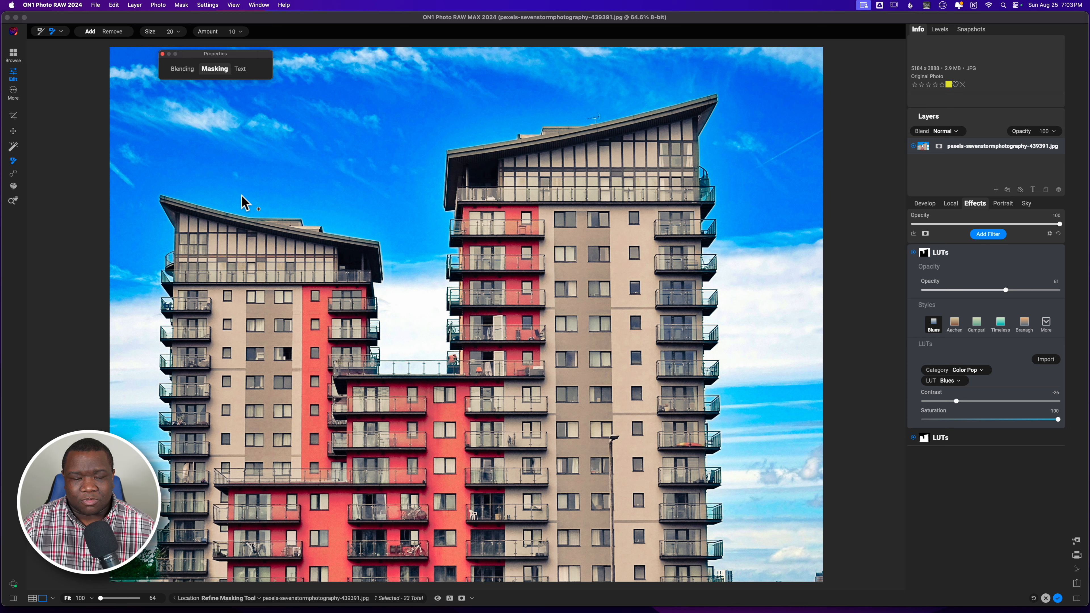
left_click(51, 31)
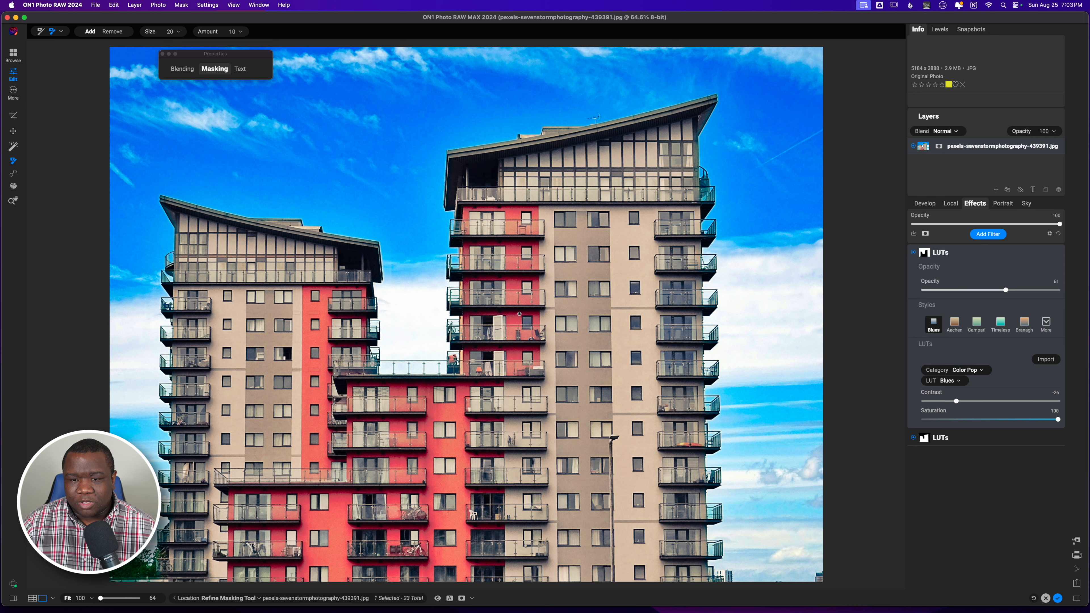
key("super+m")
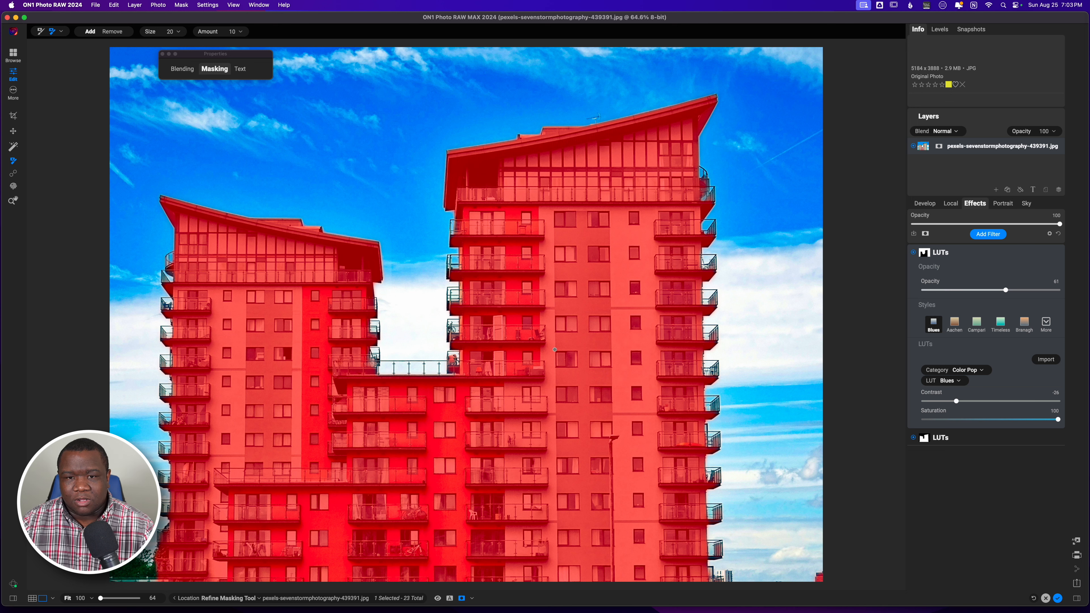
key("super+m")
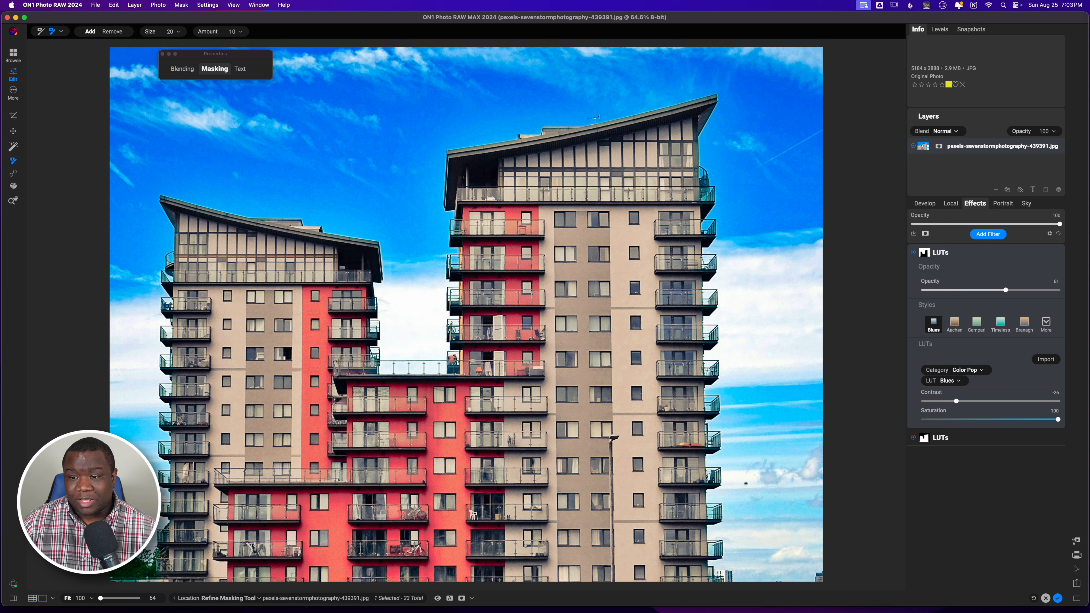
- Set the Blues LUTs filter's Opacity to 65 and compare the edited photo with the original
left_click(1007, 254)
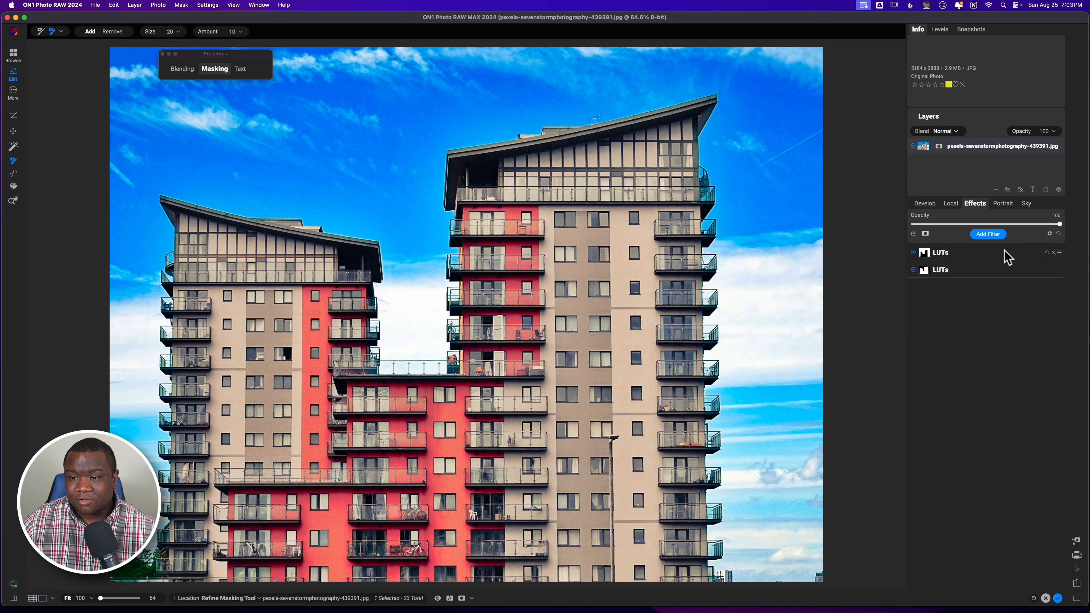
left_click(1006, 254)
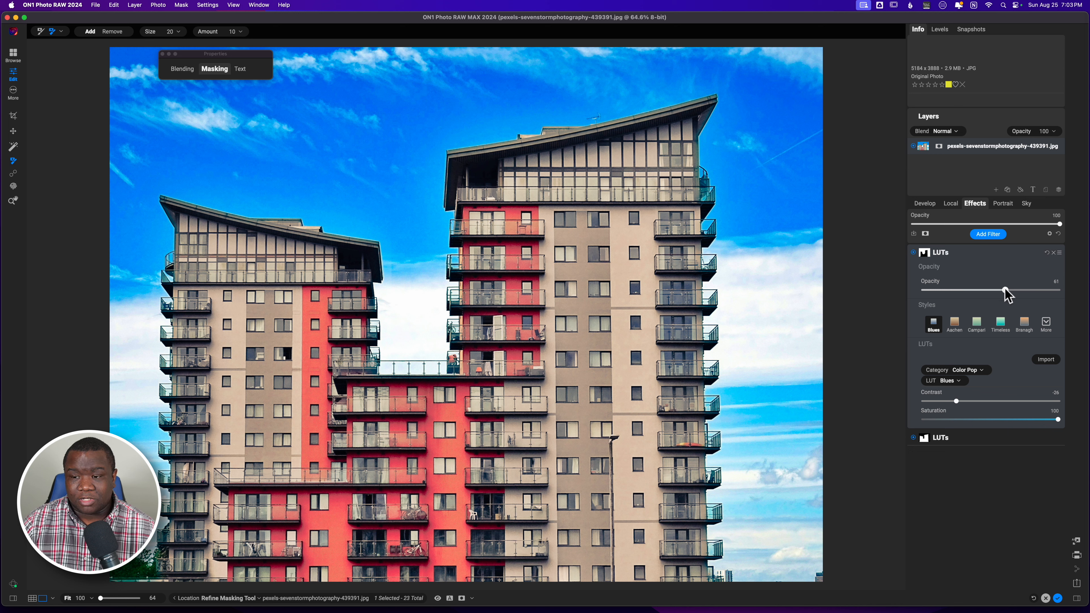
mouse_move(1005, 292)
left_mouse_down()
mouse_move(1086, 296)
mouse_move(1010, 298)
left_mouse_up()
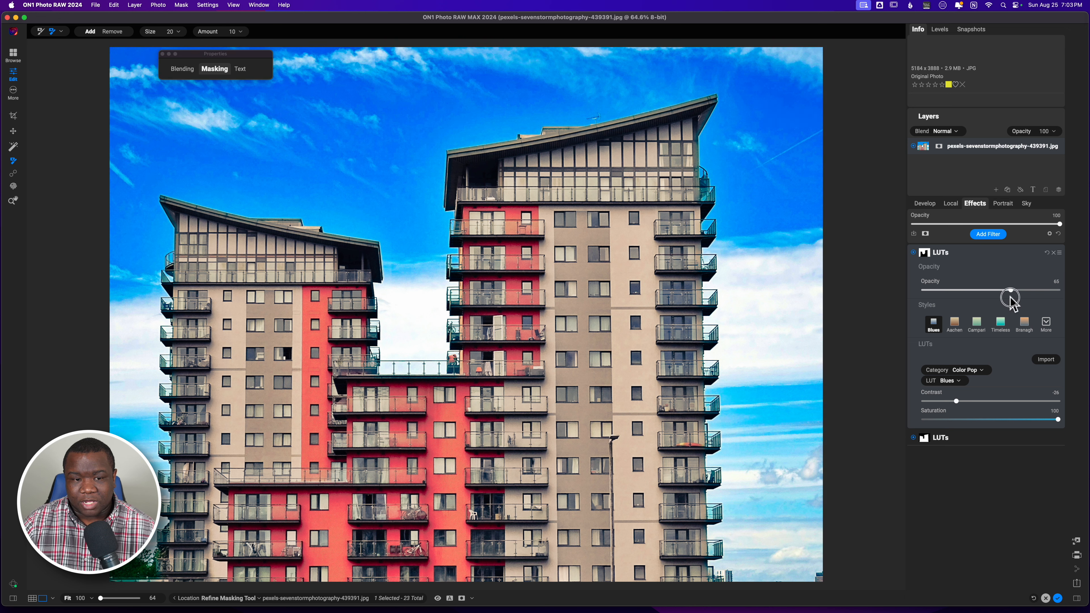
left_click(987, 254)
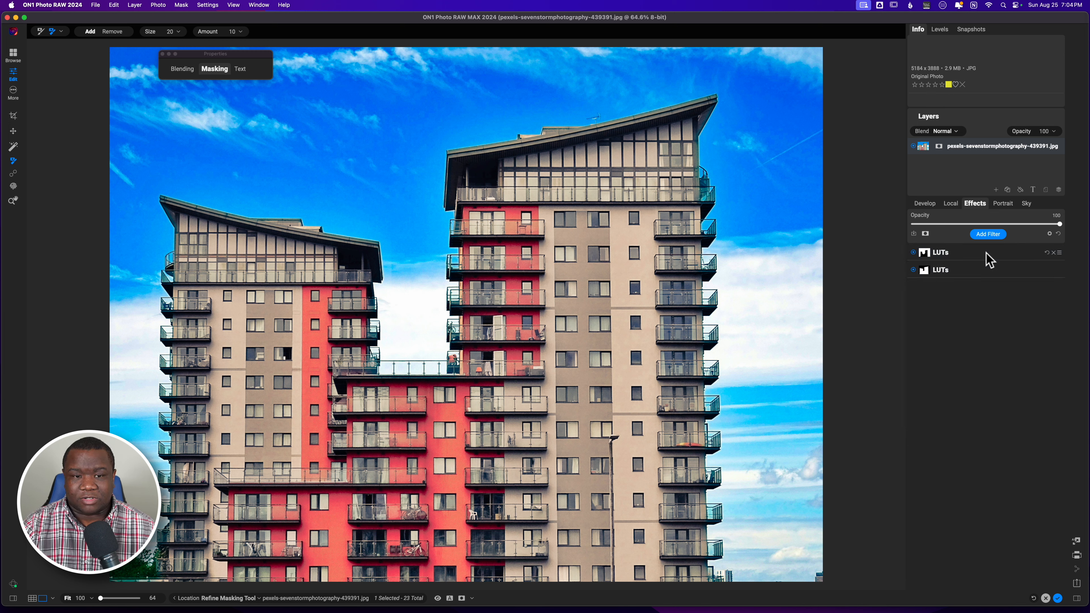
key("p")
key("p")
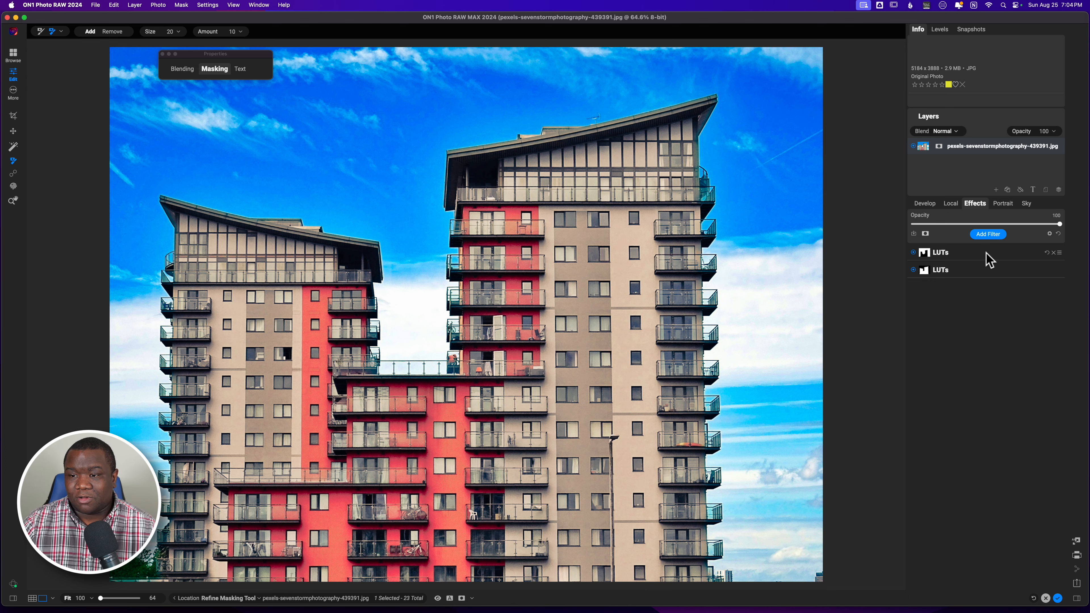
- Add a Tone Enhancer filter and paste the copied building mask into it
left_click(988, 235)
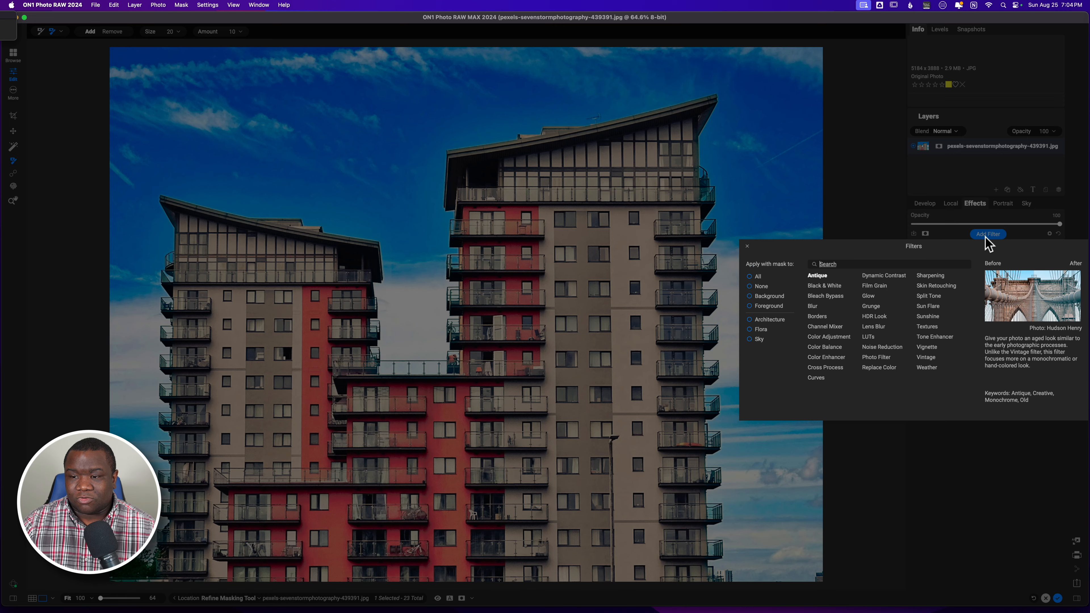
left_click(931, 338)
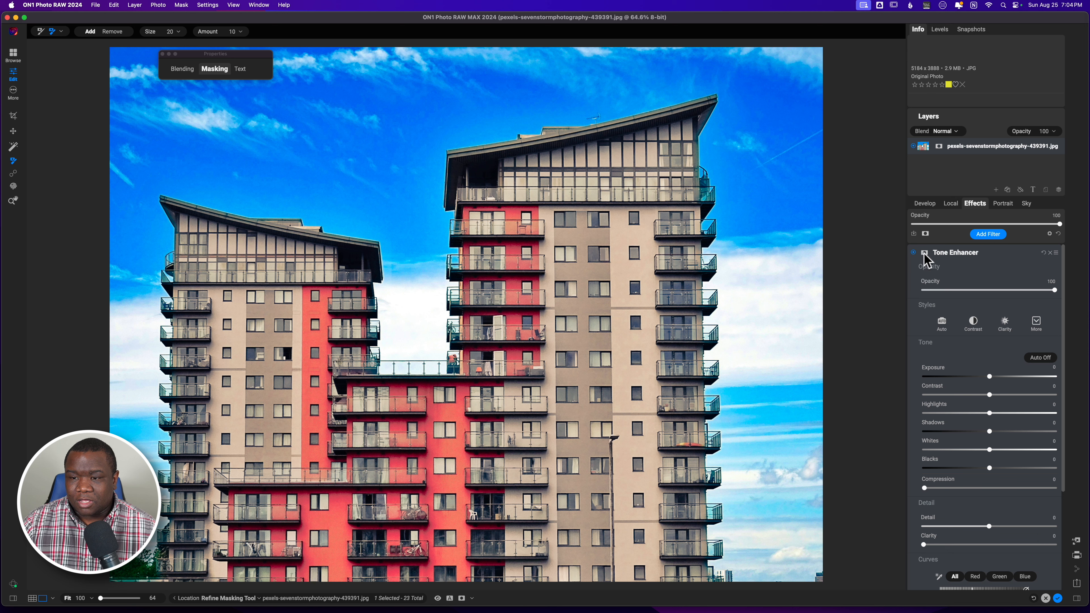
left_click(925, 253)
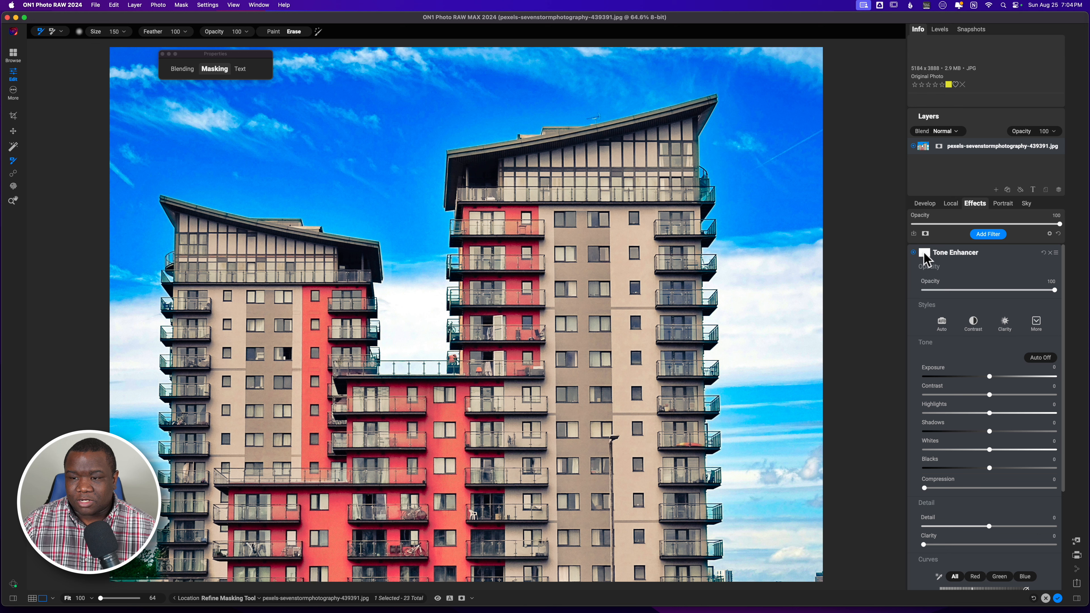
left_click(223, 69)
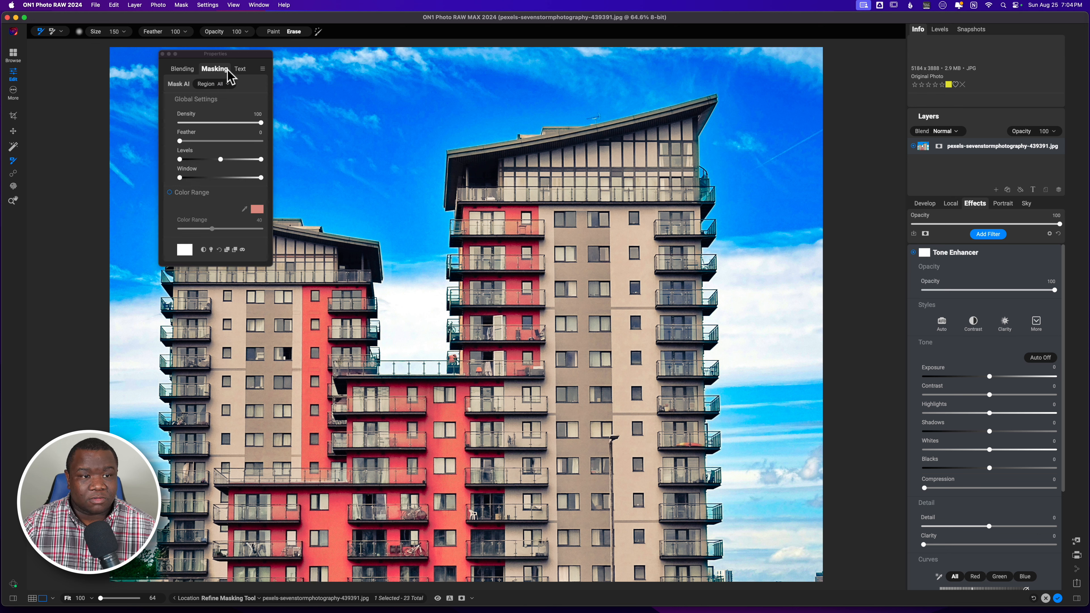
left_click(234, 249)
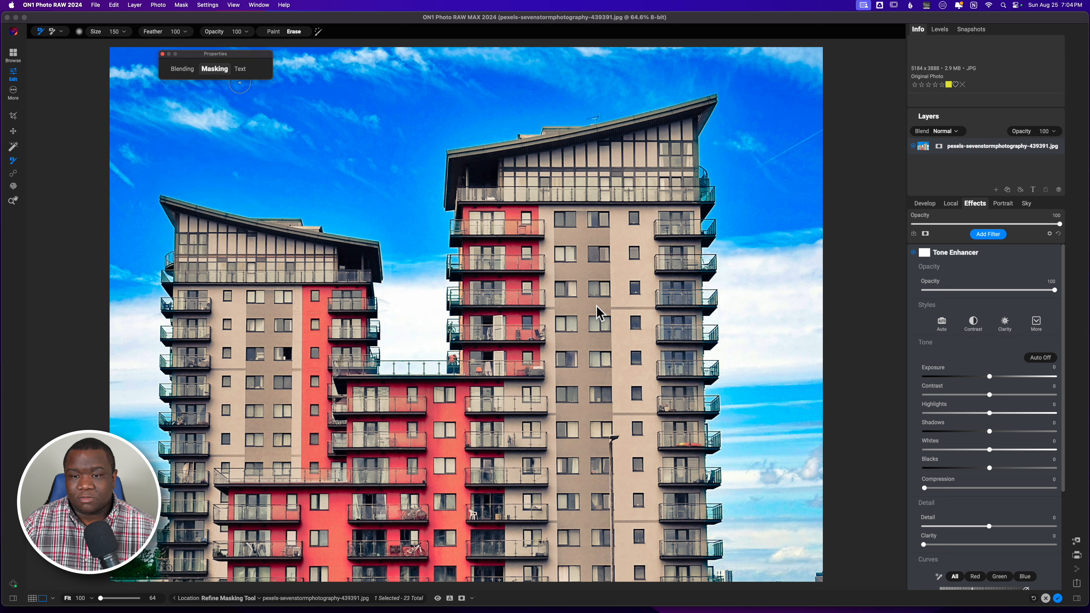
left_click(211, 71)
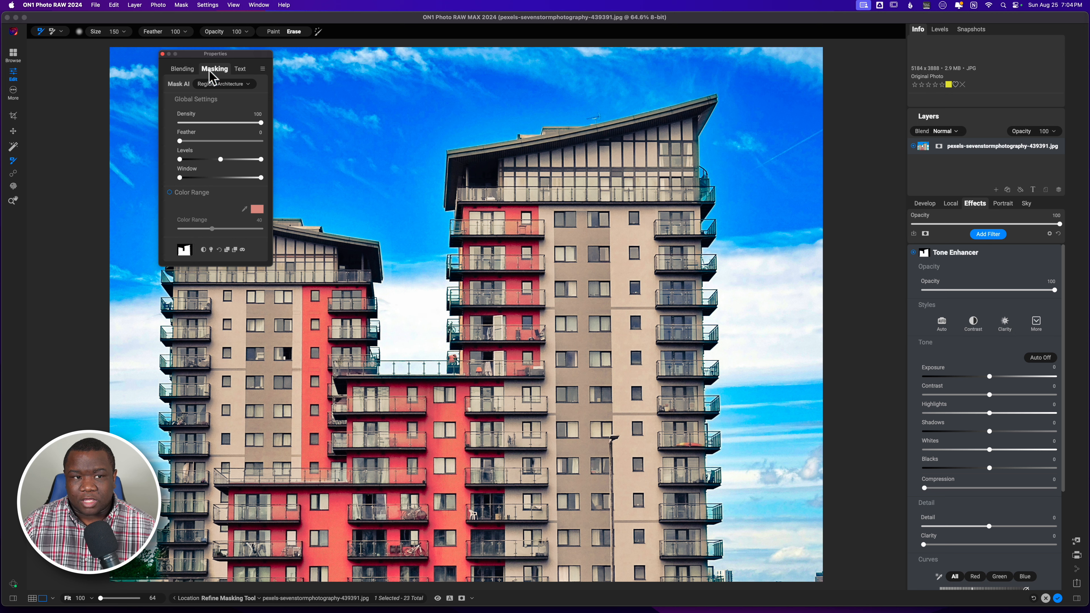
- Check the pasted building mask with the mask overlay, and set the Tone Enhancer's Exposure to -0.55
key("super+m")
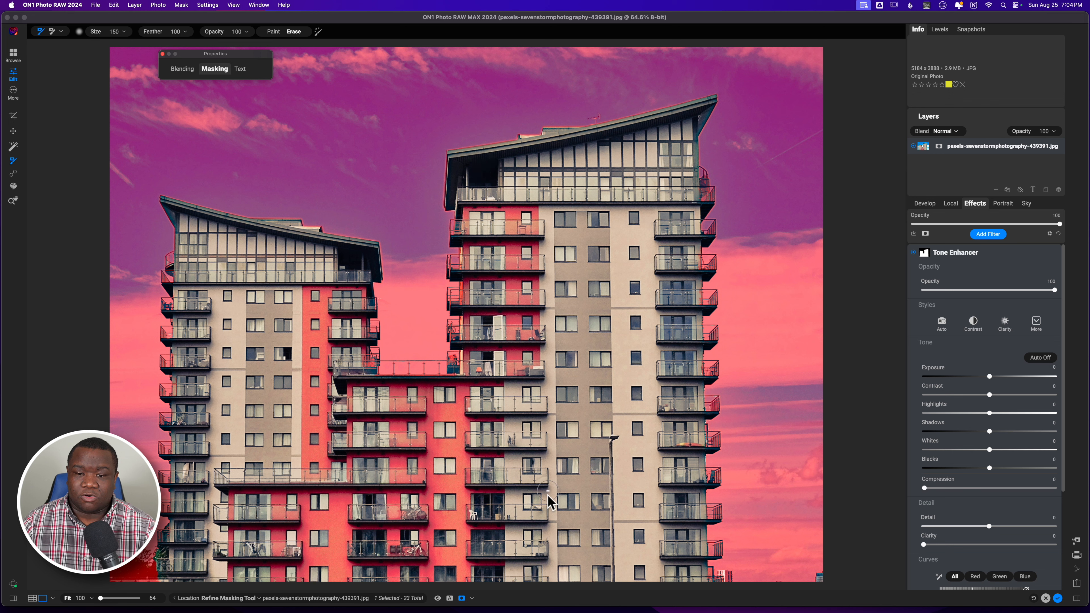
key("super+m")
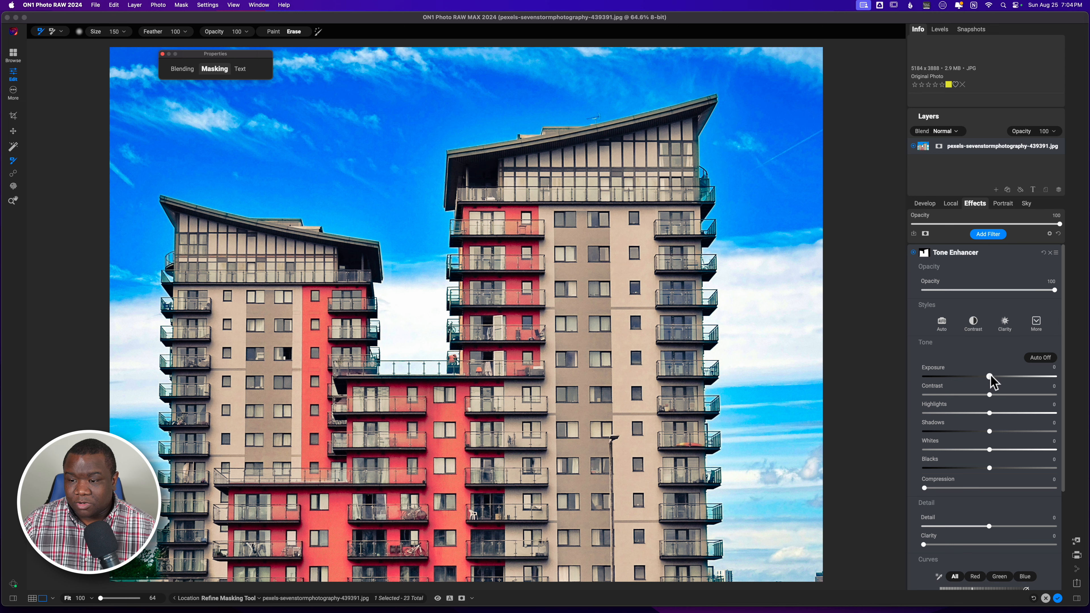
mouse_move(989, 377)
left_mouse_down()
mouse_move(957, 378)
mouse_move(994, 385)
mouse_move(980, 380)
left_mouse_up()
left_click_drag(979, 379, 982, 378)
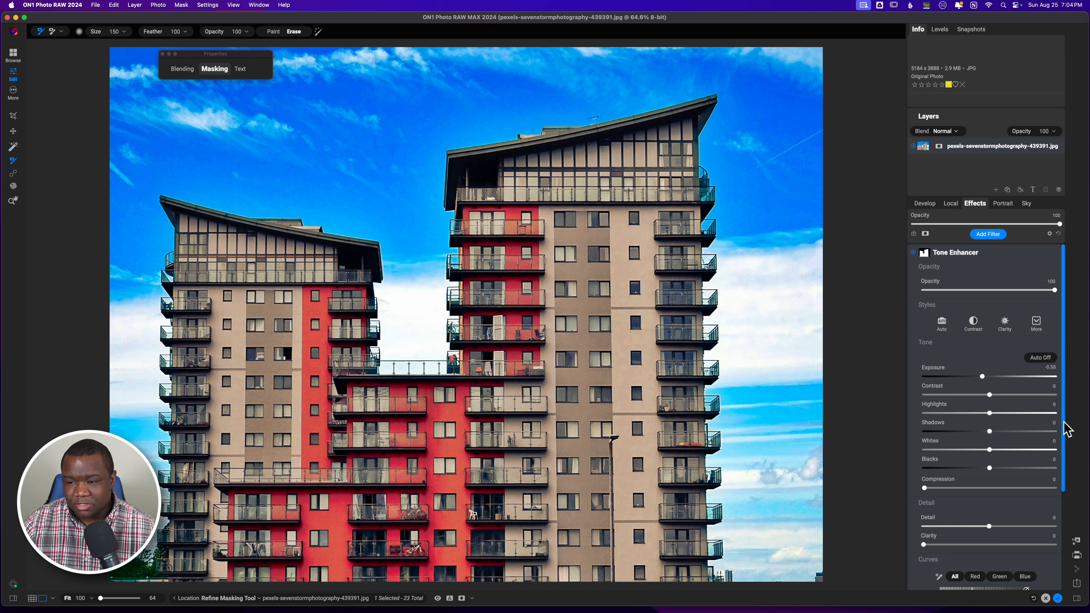
- Set the building Tone Enhancer's Clarity to 10 and Detail to 5
scroll(1064, 472, "down", 3)
scroll(1064, 487, "down", 2)
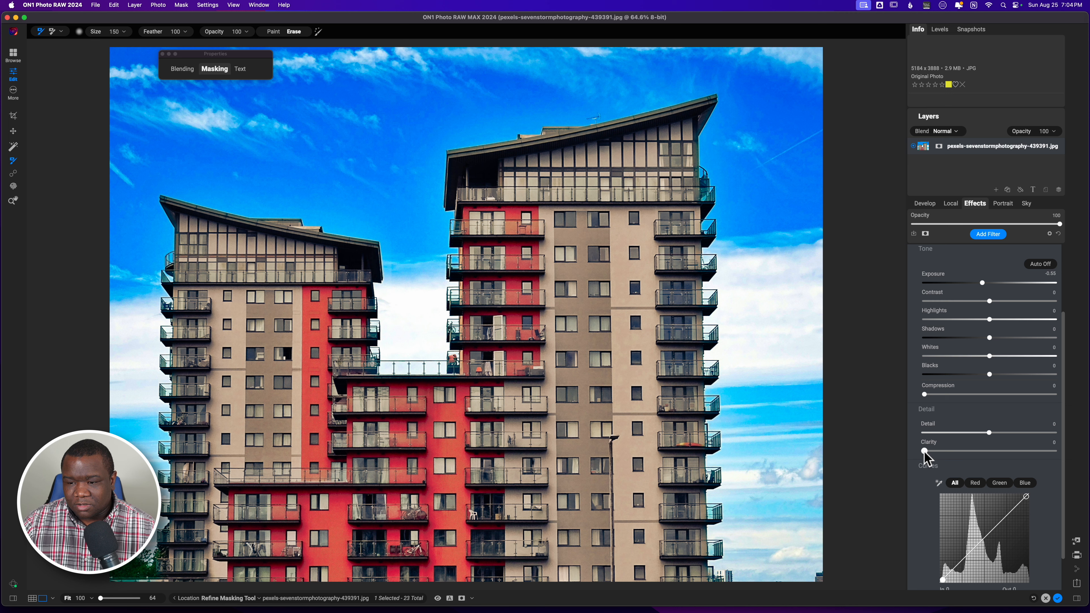
left_click_drag(926, 453, 996, 437)
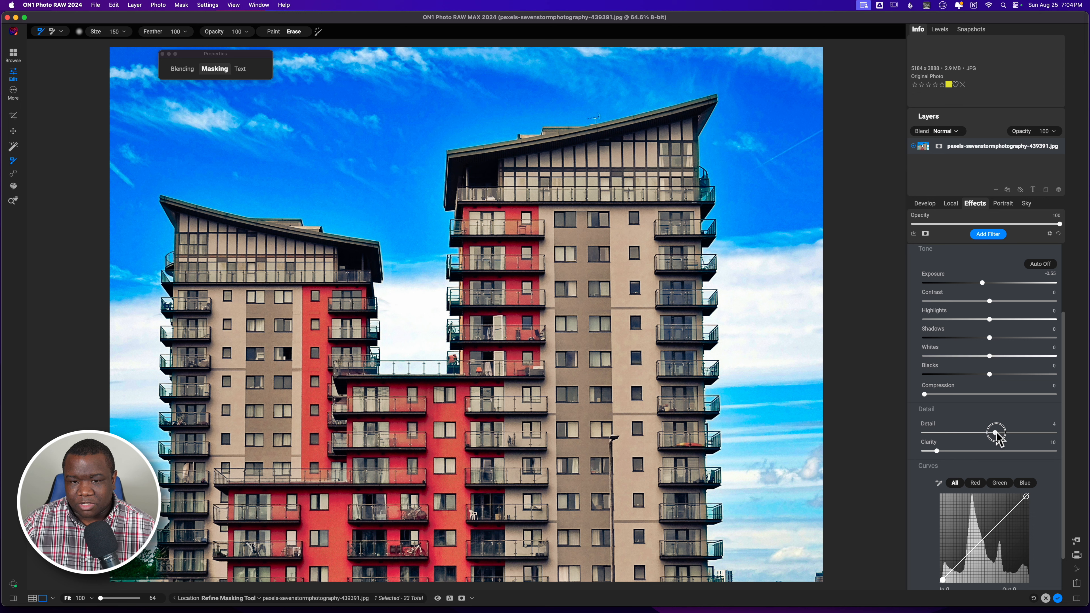
- Lower the midtones of the building filter's Blue curve slightly with a point at In 130, Out 124
left_click(1029, 483)
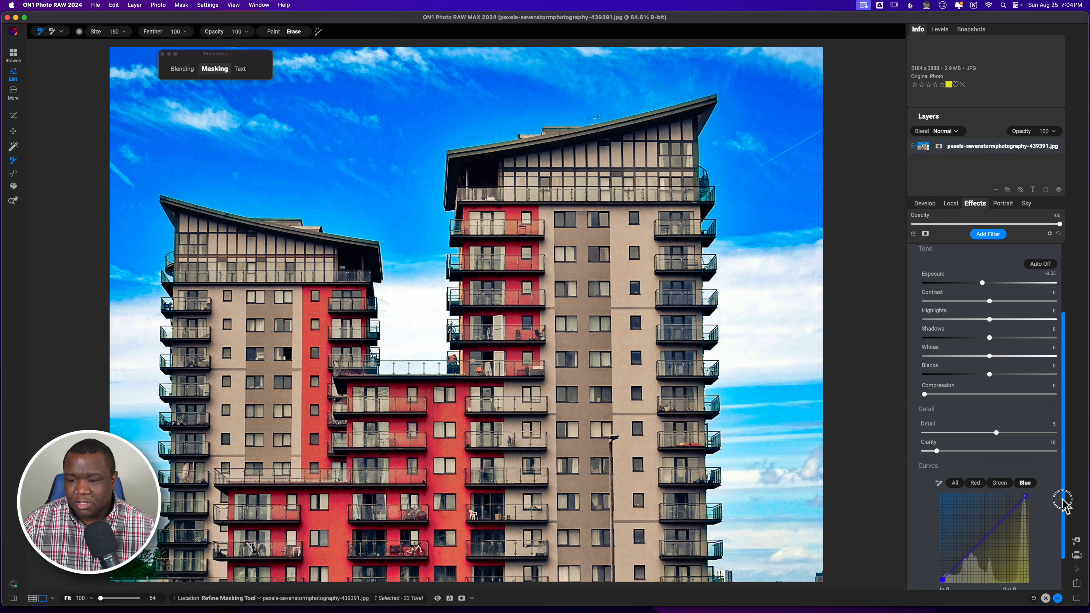
scroll(1063, 520, "down", 2)
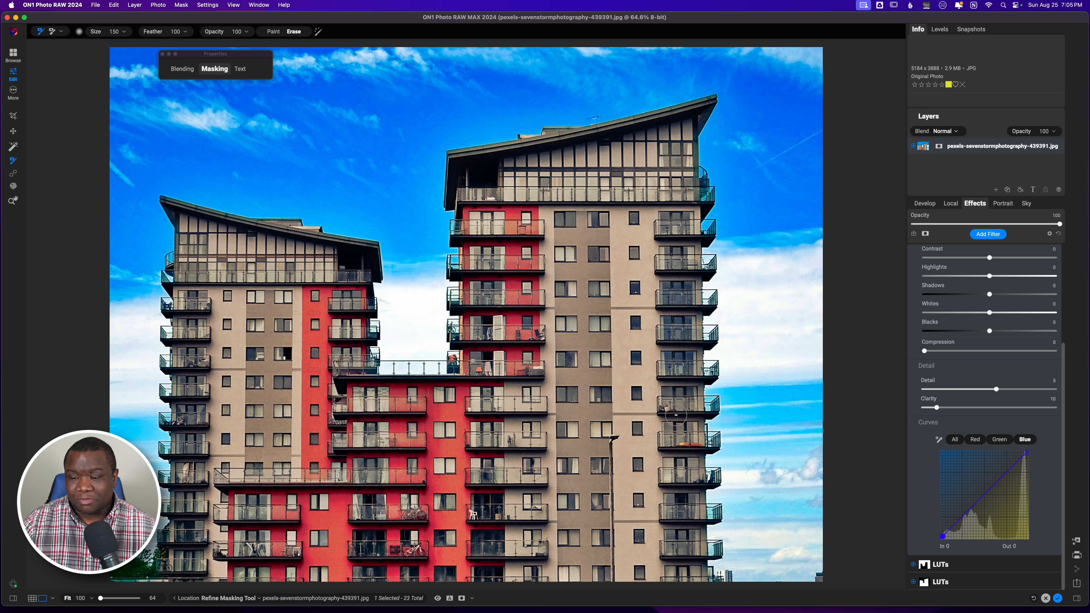
left_click(985, 497)
left_click_drag(984, 497, 985, 496)
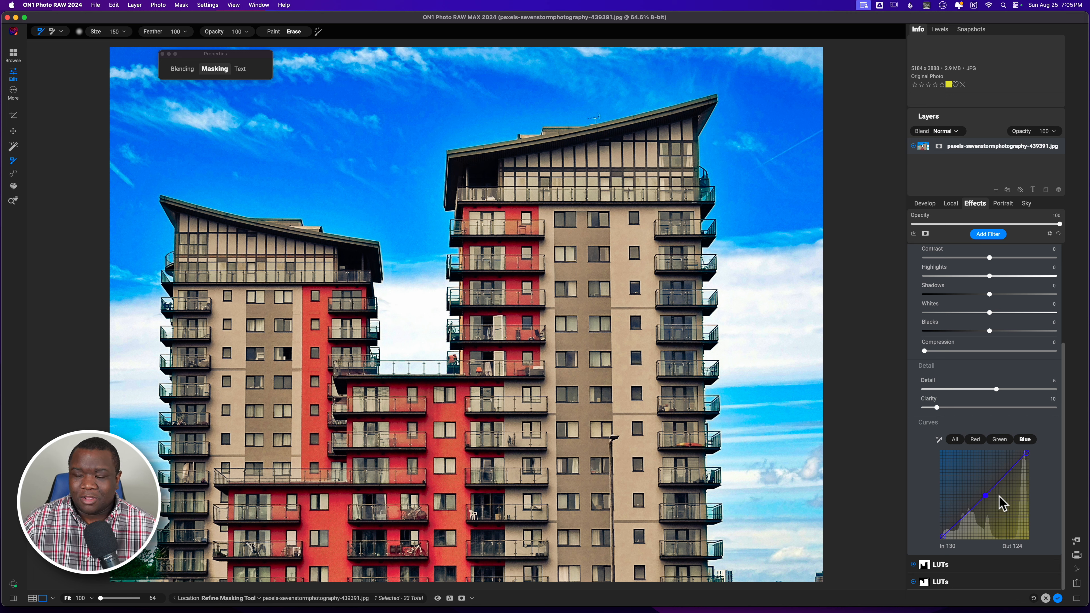
- Set the building Tone Enhancer's Opacity to 72 and compare the photo with the filter off and on
left_click_drag(1064, 457, 1070, 320)
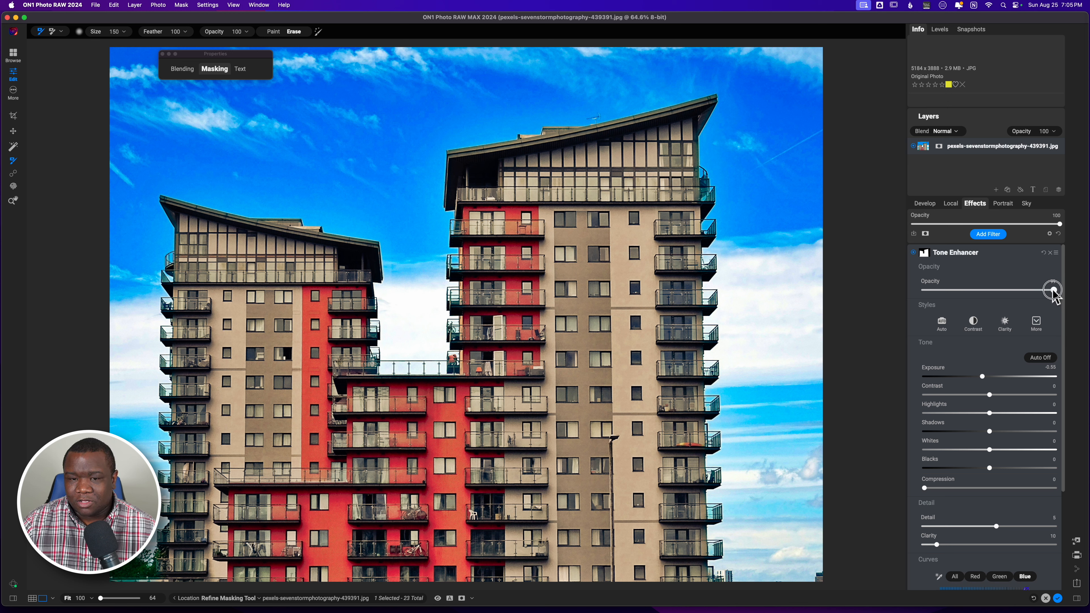
left_click_drag(1054, 291, 1012, 293)
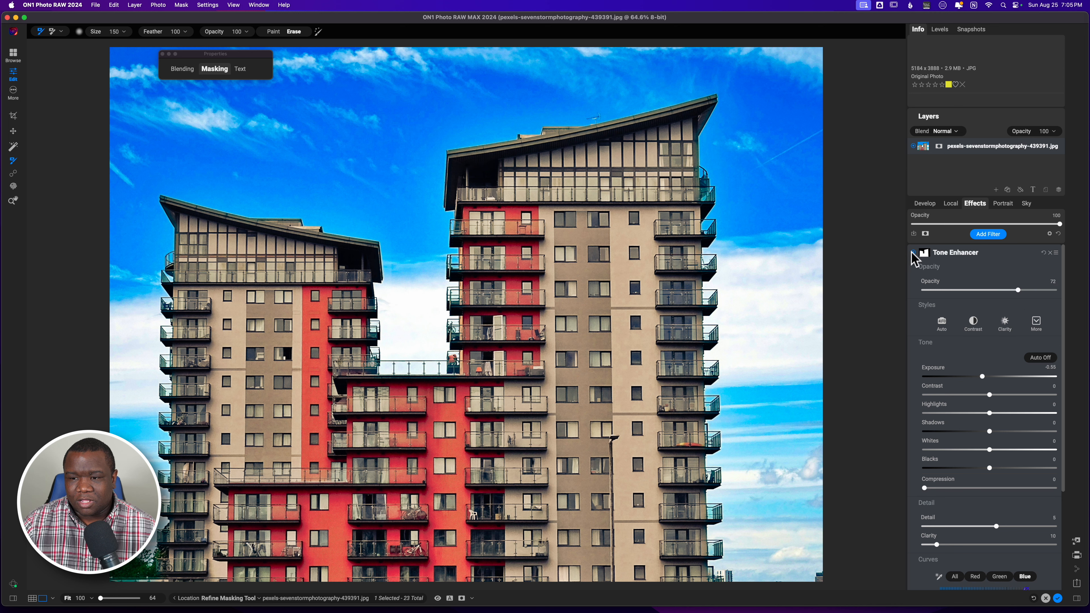
left_click(913, 253)
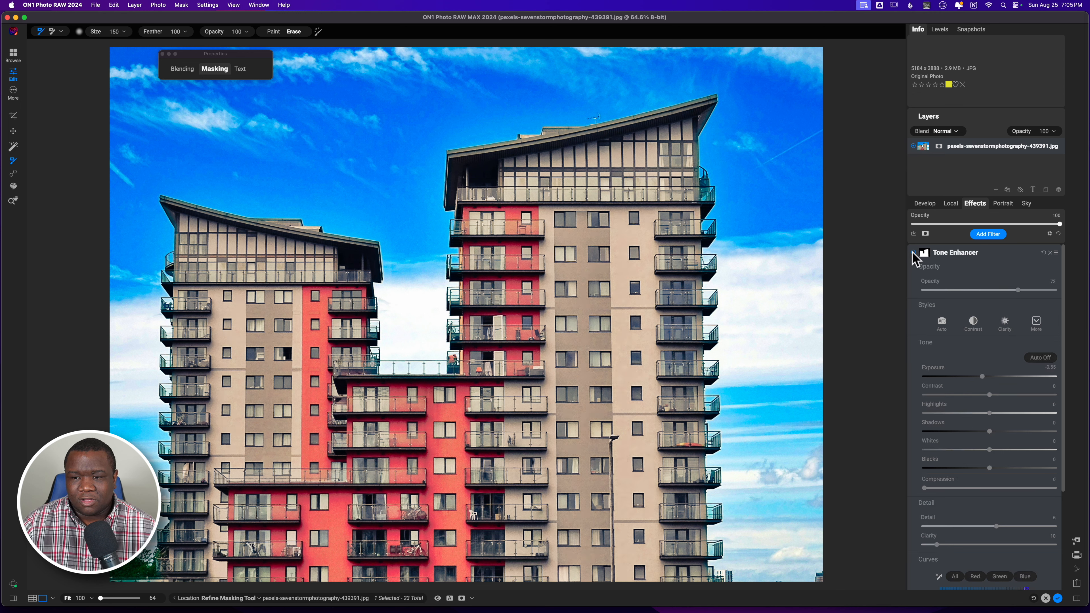
left_click(913, 254)
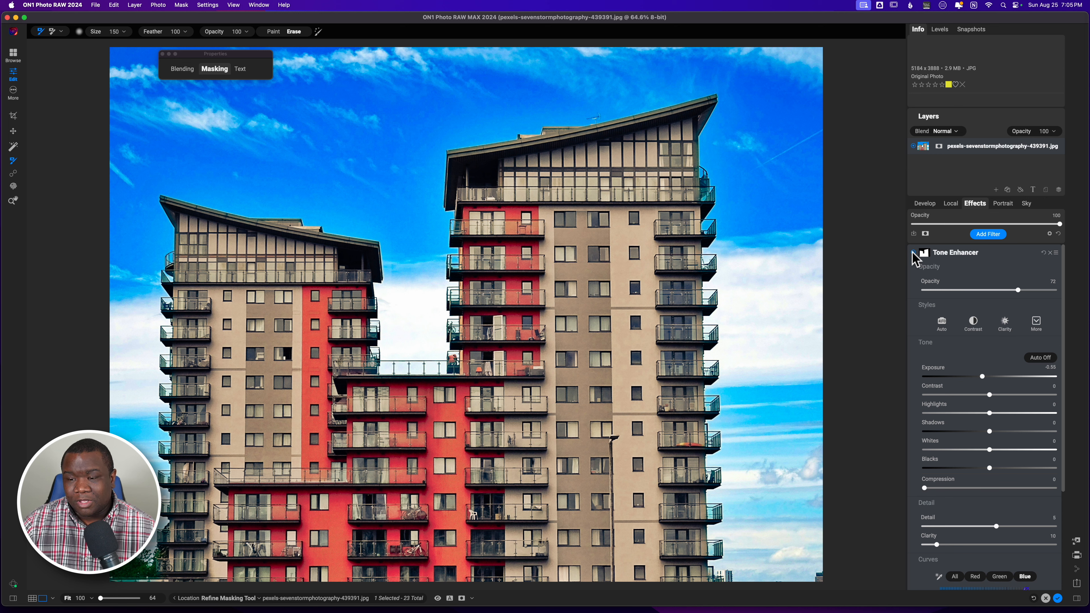
- Add a second Tone Enhancer filter and paste the copied building mask into it
left_click(989, 253)
left_click(987, 236)
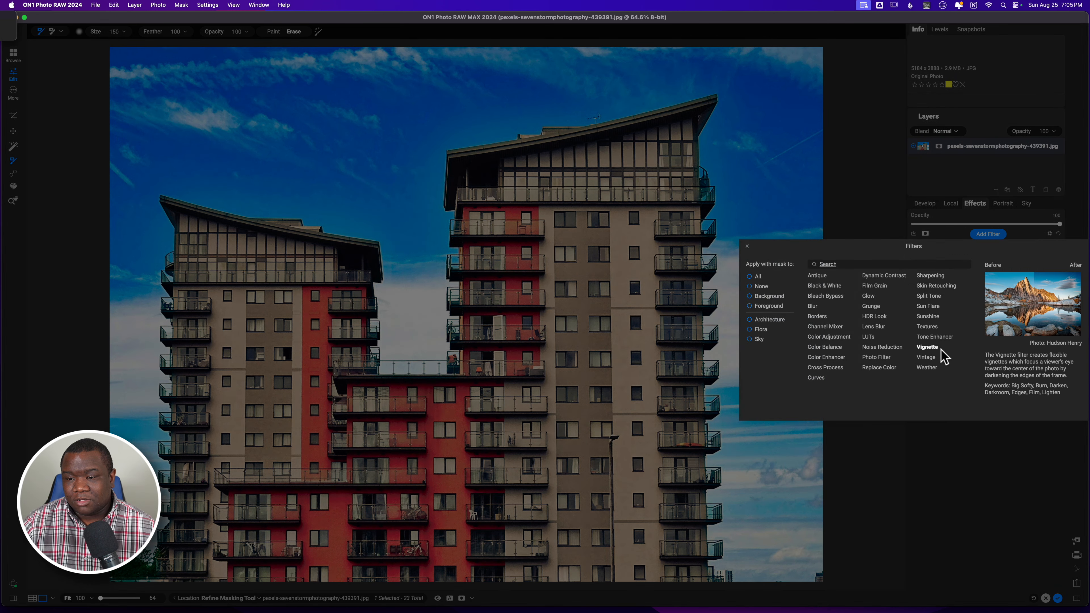
left_click(936, 337)
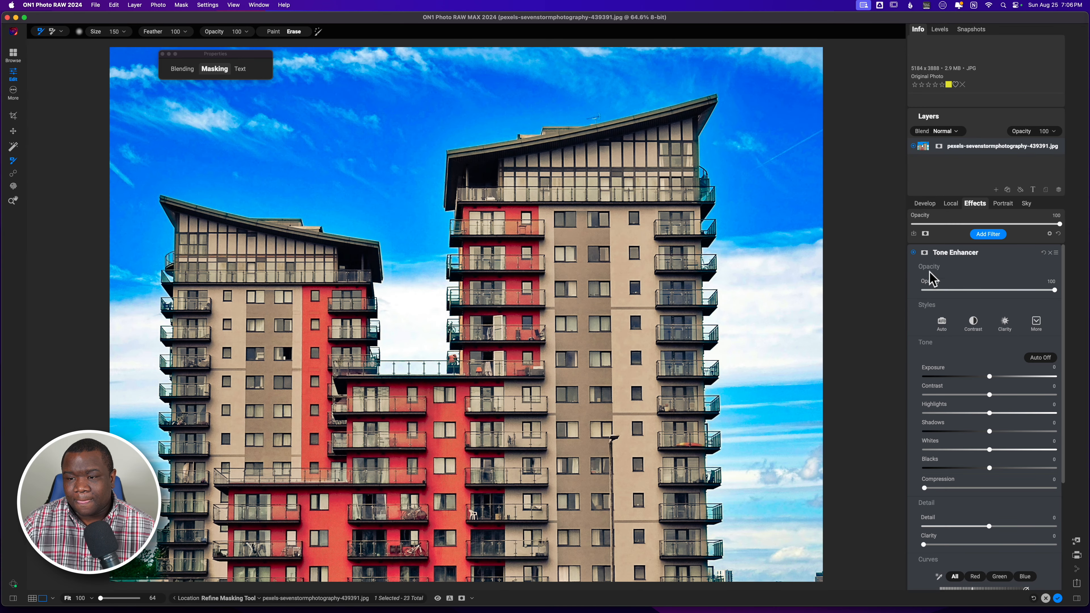
left_click(925, 254)
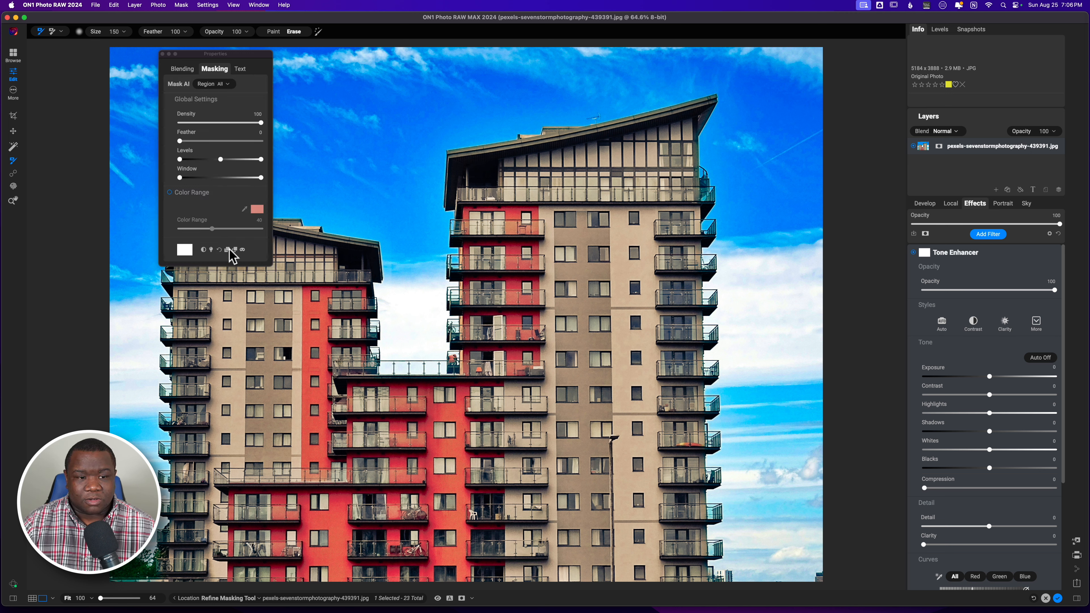
left_click(236, 251)
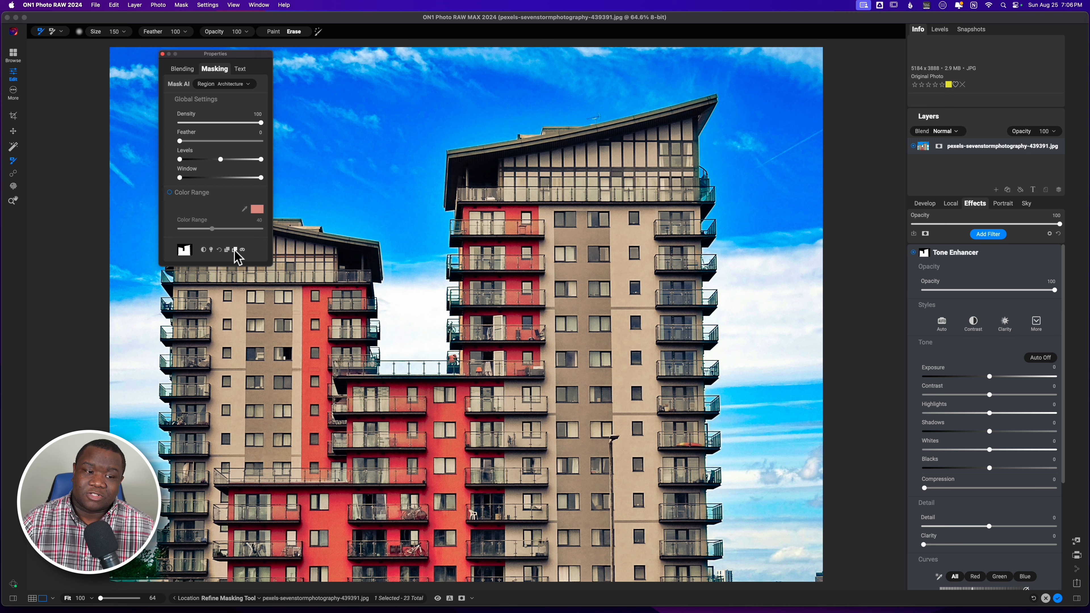
- Invert the pasted mask so the new filter targets the sky, and check it with the mask overlay
left_click(203, 249)
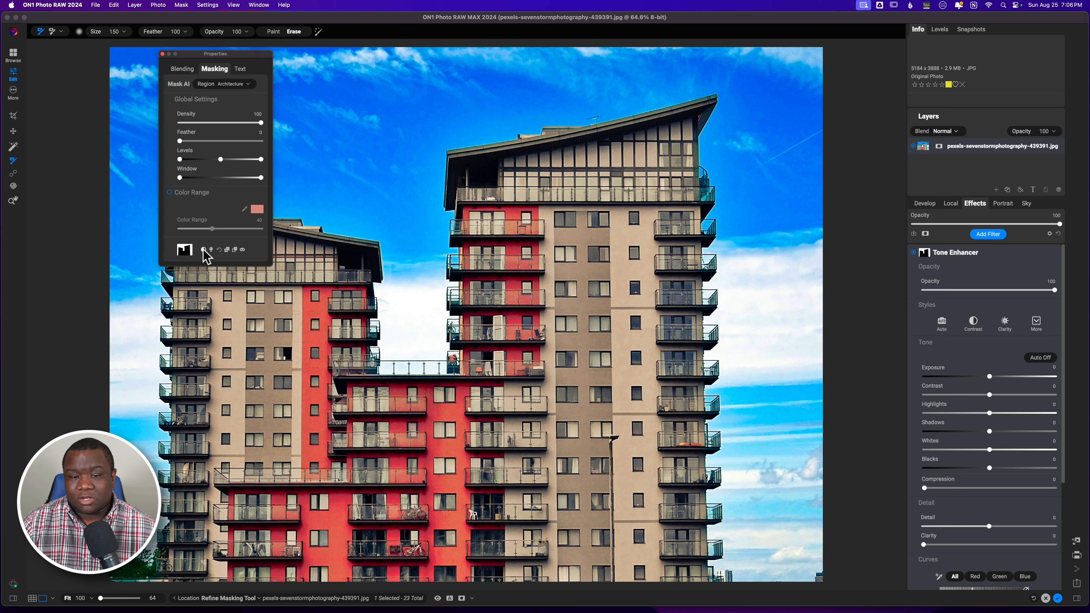
key("super+m")
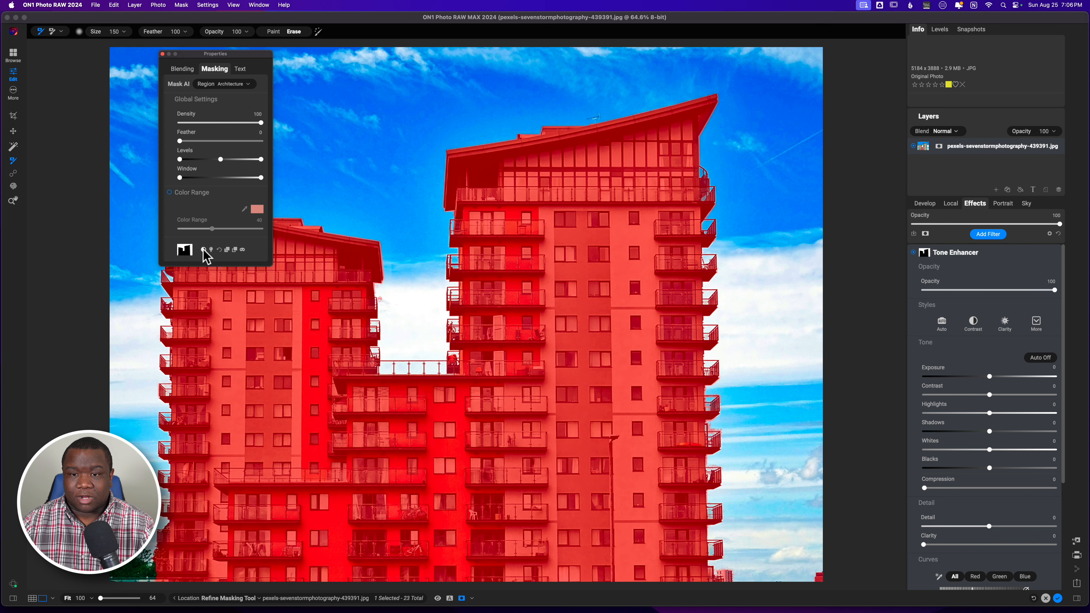
key("super+m")
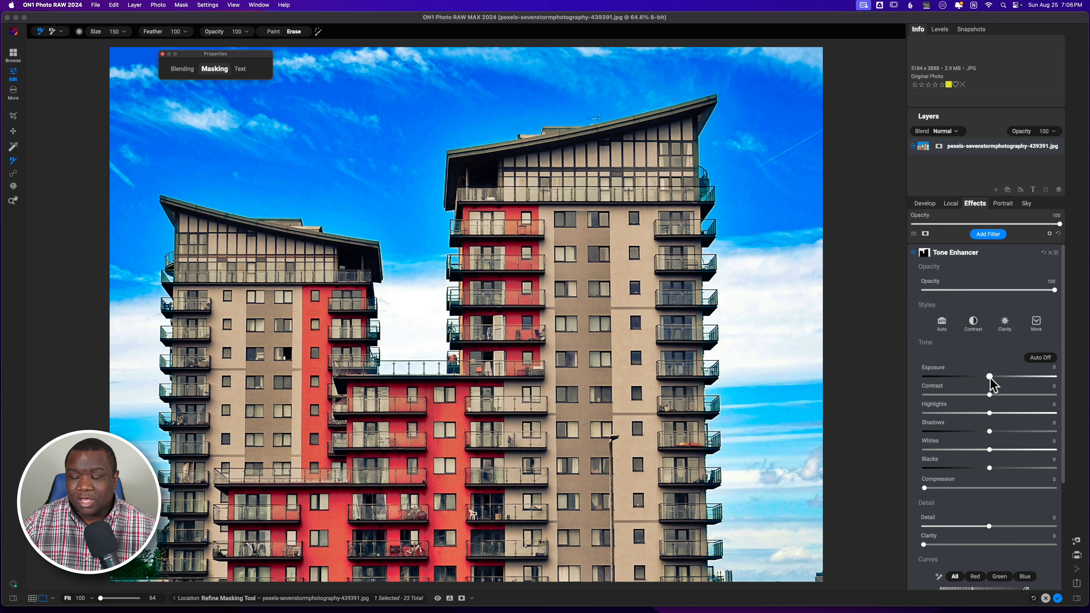
- Set the sky filter's Exposure to 0.3 and shape a gentle S-curve in All, with the highlight point at In 195, Out 204
left_click_drag(991, 378, 993, 379)
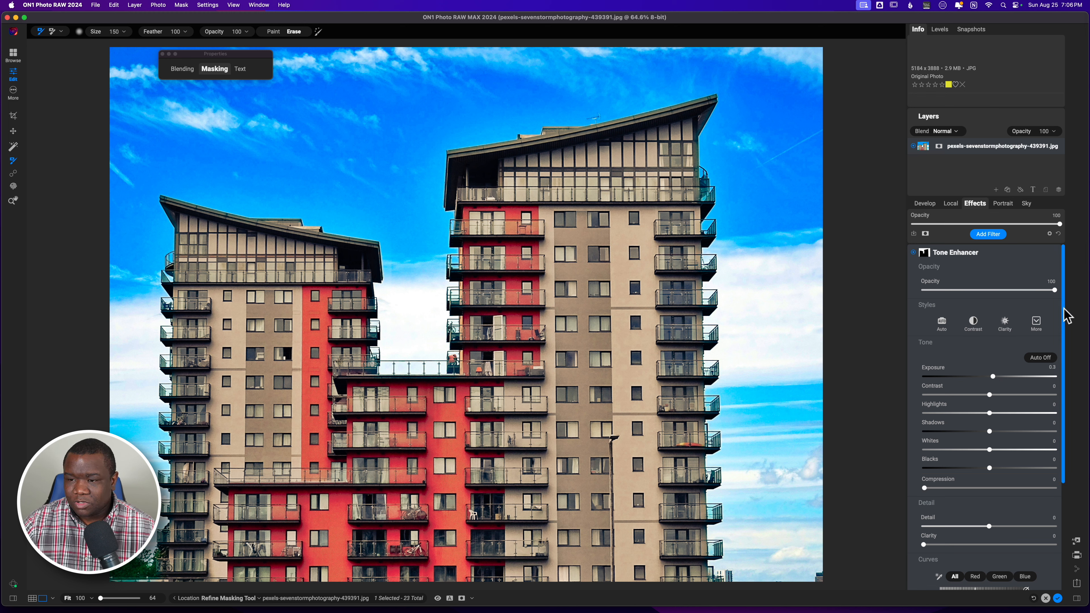
left_click_drag(1064, 310, 1067, 459)
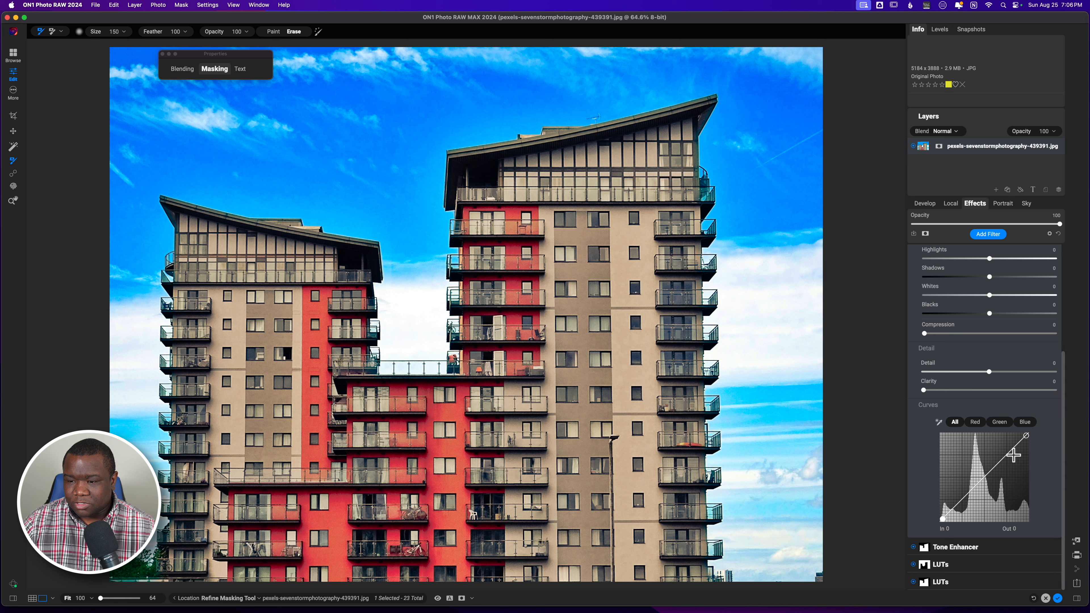
left_click_drag(960, 501, 962, 504)
left_click_drag(1007, 457, 1007, 451)
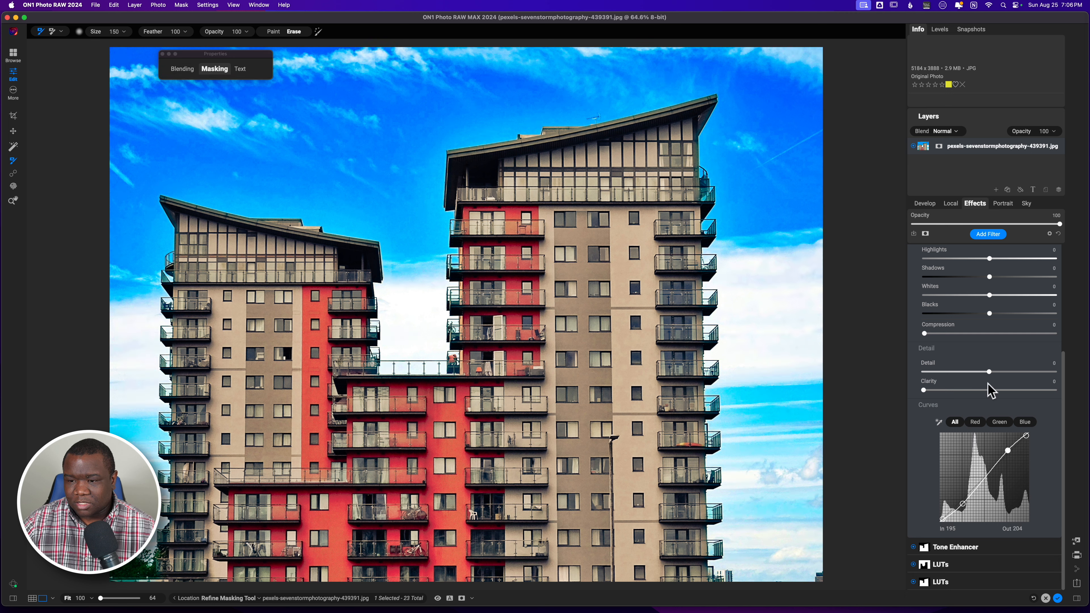
- Soften the sky by setting the Tone Enhancer's Detail to -18 and Highlights to -11
left_click_drag(988, 380, 963, 374)
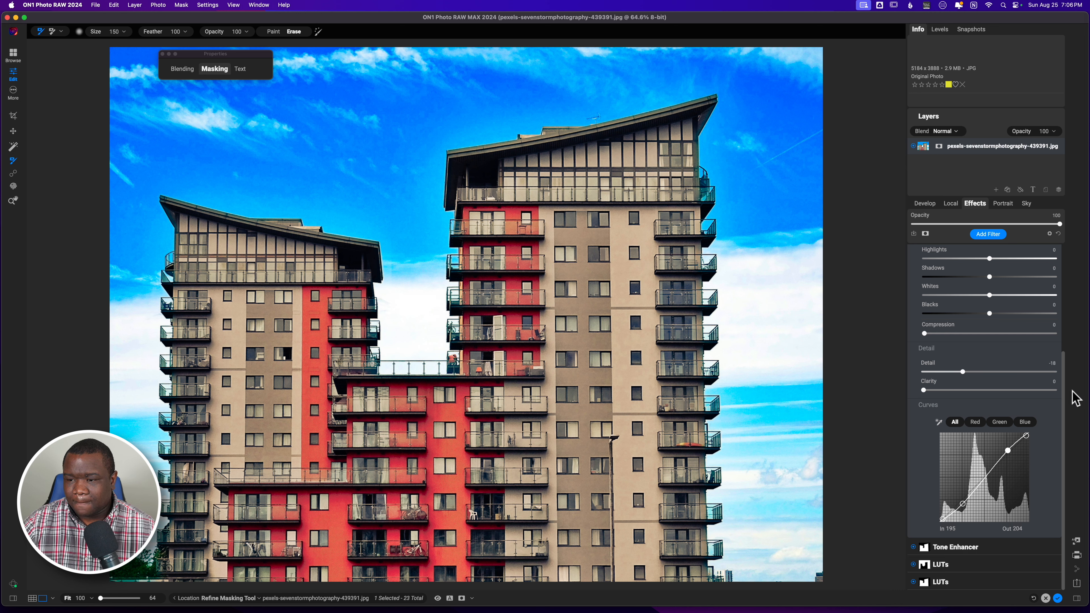
left_click_drag(1064, 397, 1063, 327)
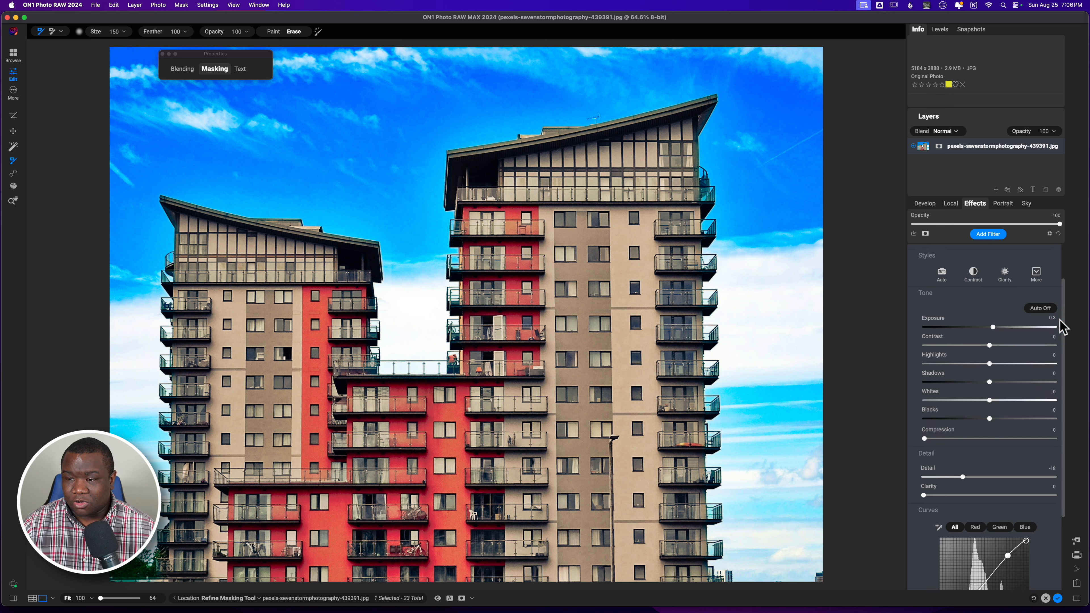
left_click_drag(1063, 327, 1064, 329)
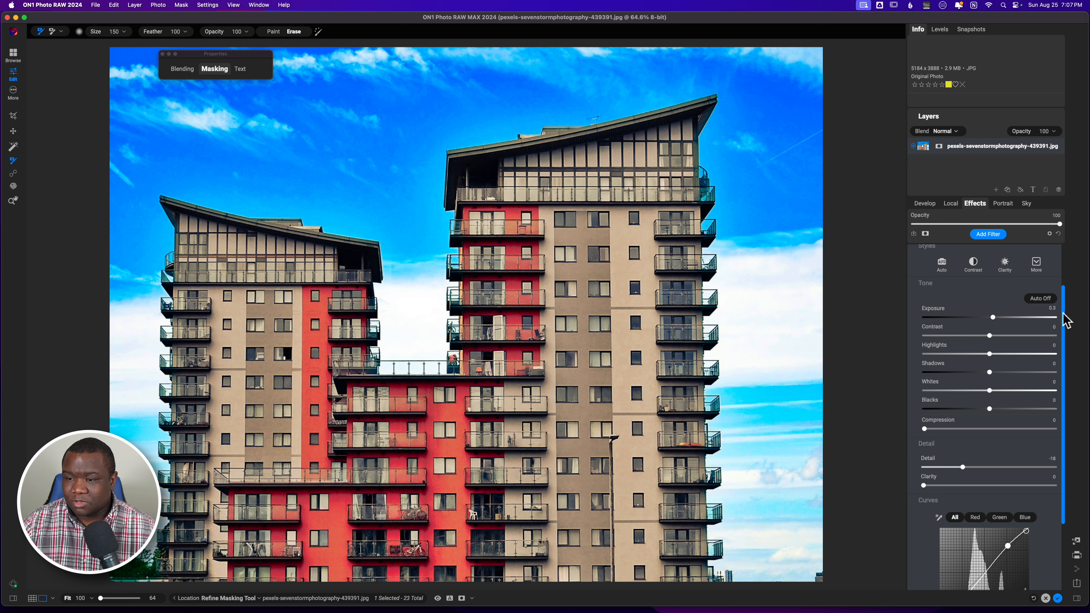
left_click(983, 353)
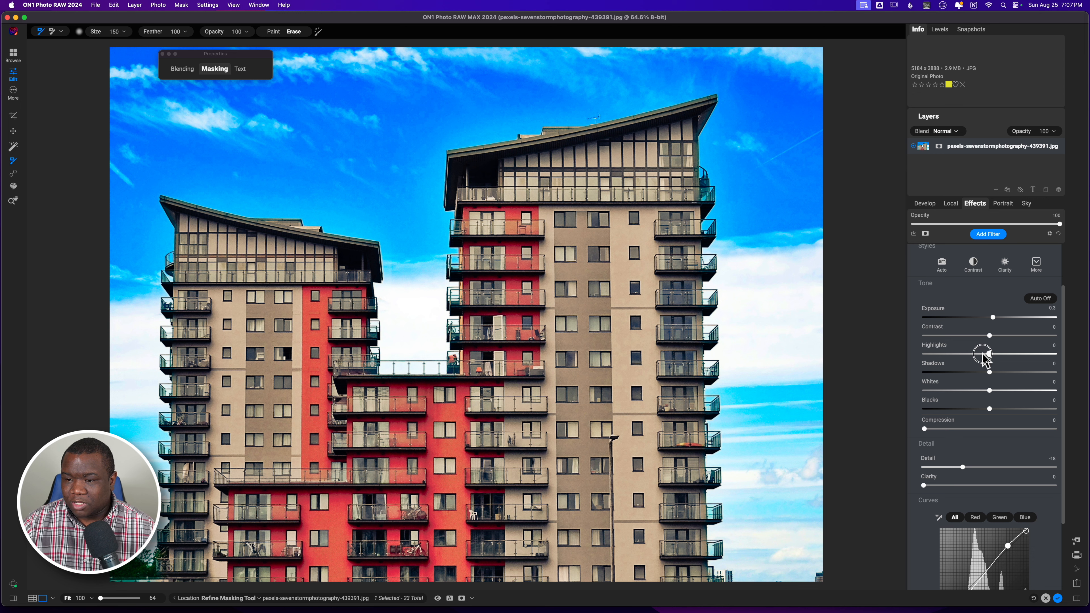
left_click_drag(983, 354, 972, 355)
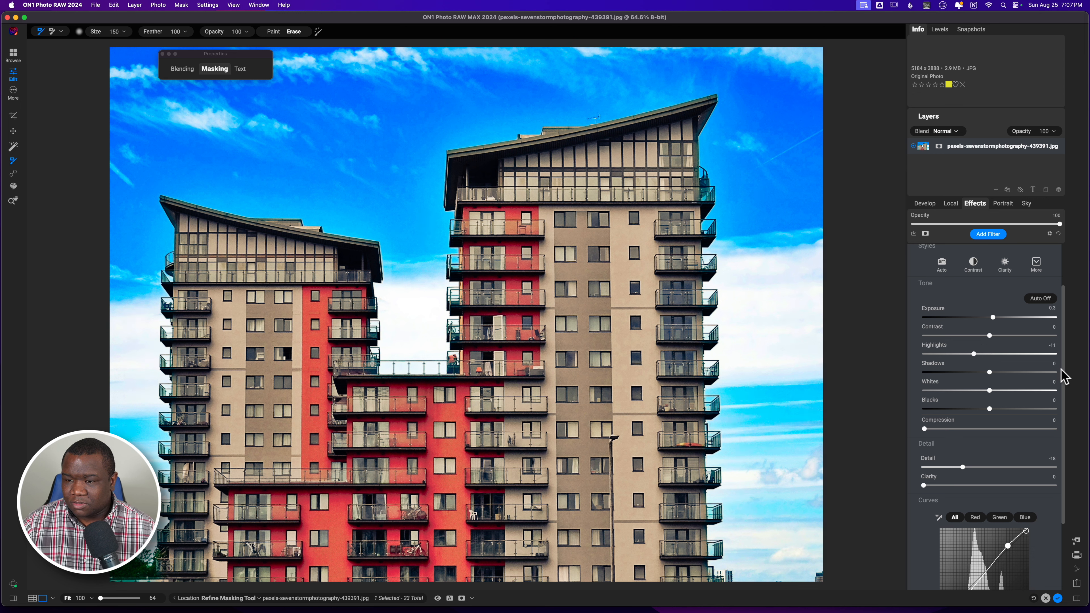
- Compare the photo with the sky Tone Enhancer off and on, and raise its Exposure to 0.95
left_click_drag(1064, 341, 1070, 280)
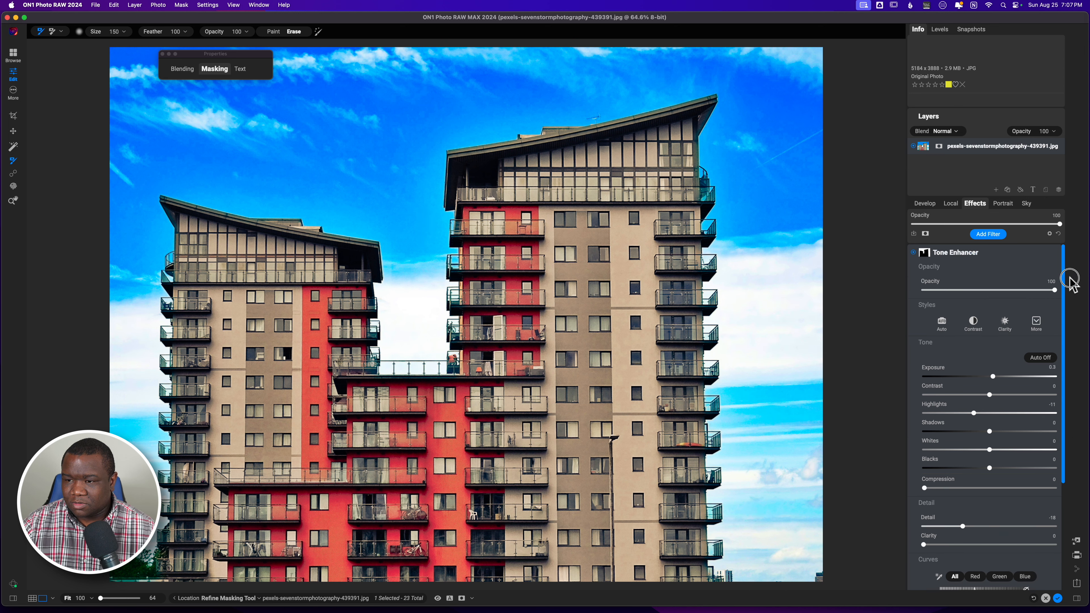
left_click(913, 253)
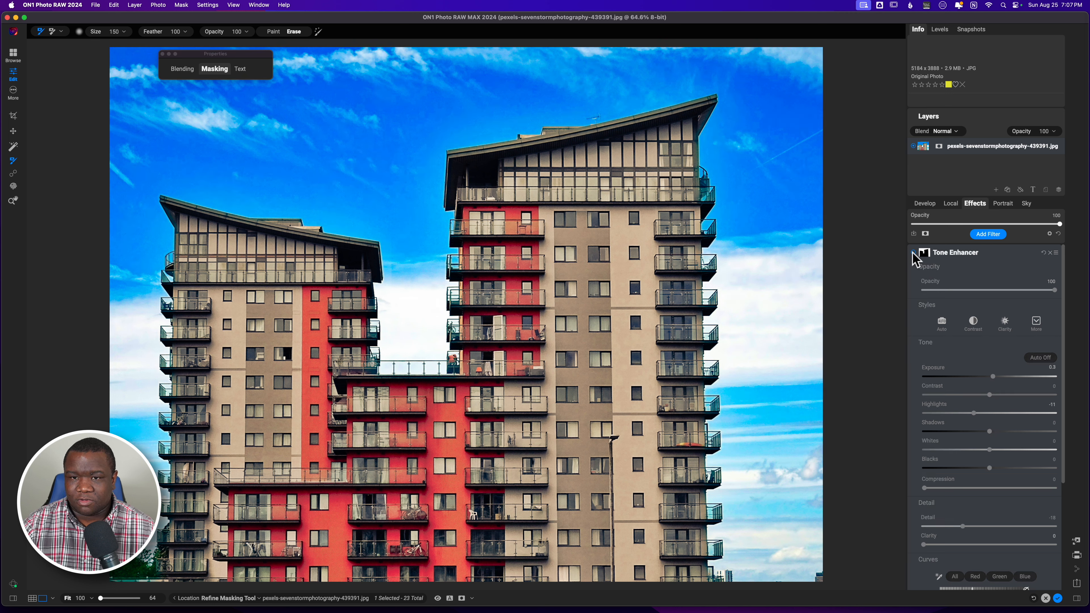
left_click(914, 254)
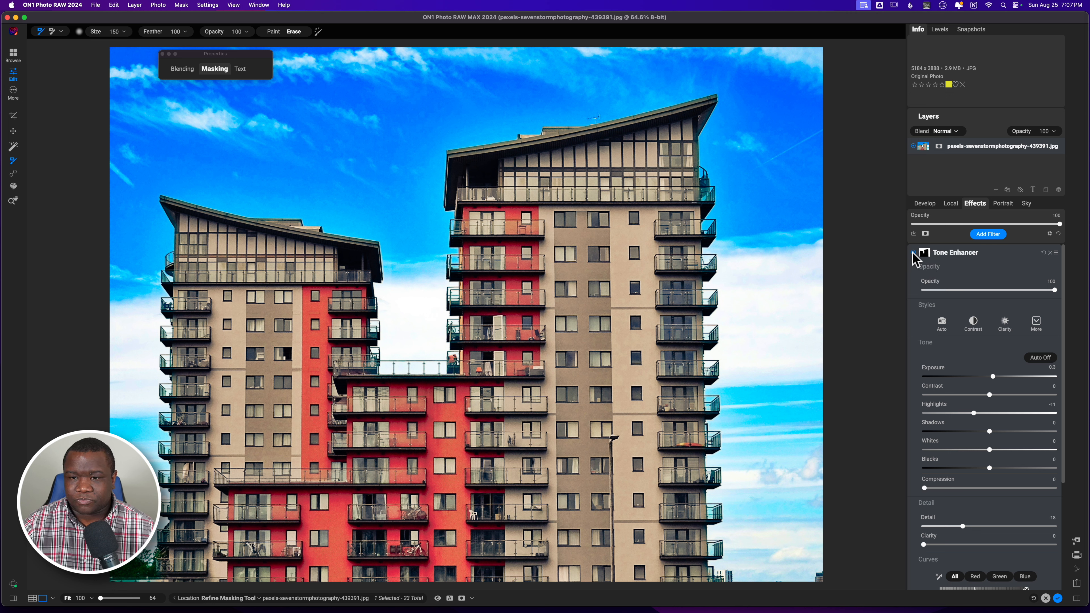
left_click(998, 377)
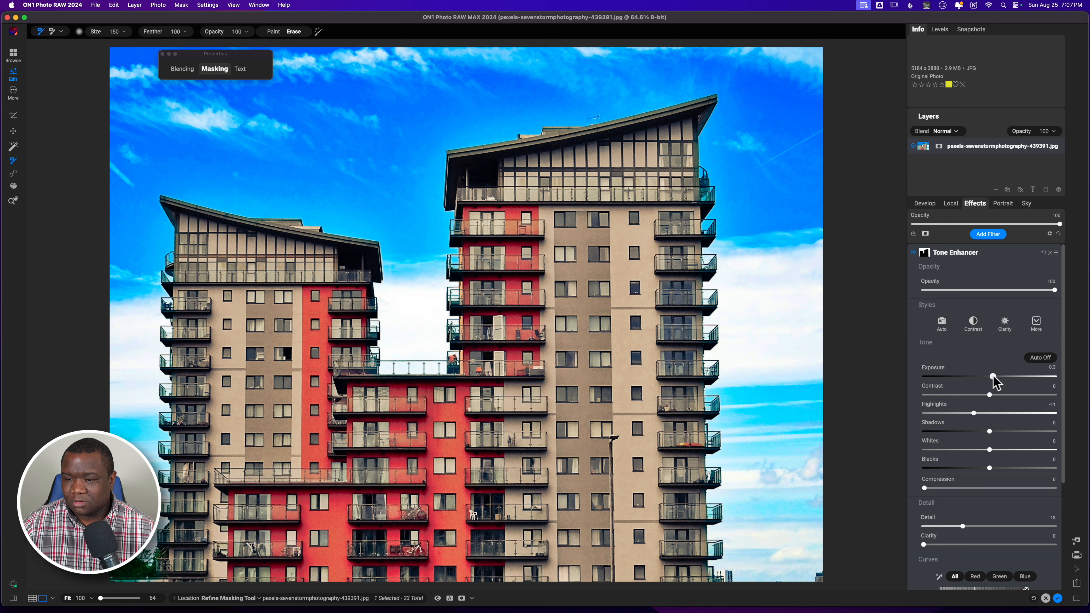
left_click_drag(999, 375, 1002, 376)
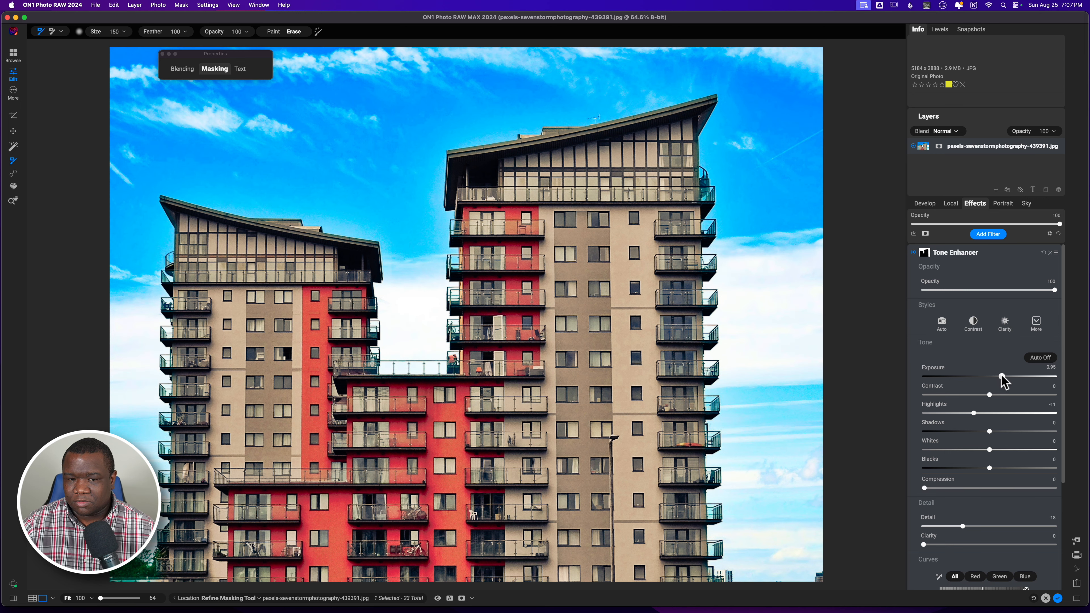
- Set the sky Tone Enhancer's Opacity to 80 and compare the edited photo with the original
left_click_drag(1049, 290, 1028, 292)
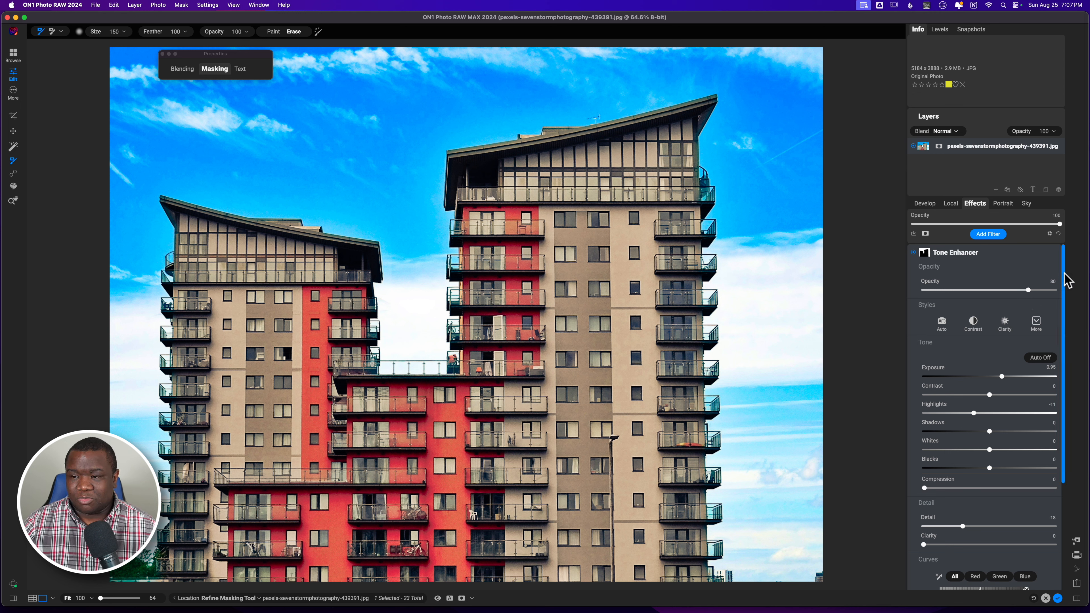
mouse_move(1063, 281)
left_mouse_down()
mouse_move(1064, 414)
mouse_move(1060, 266)
left_mouse_up()
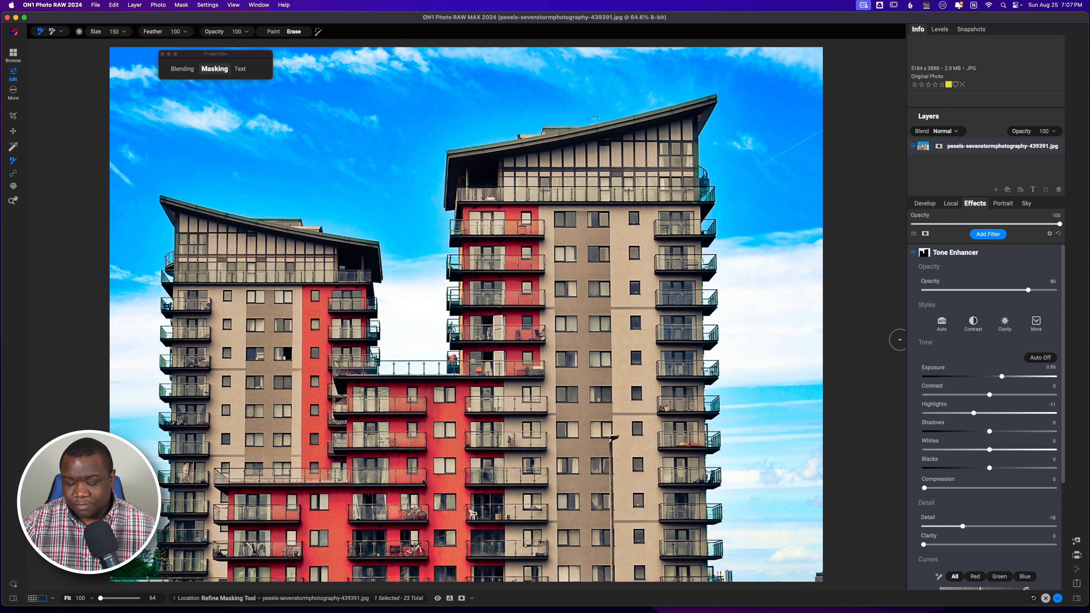
key("backslash")
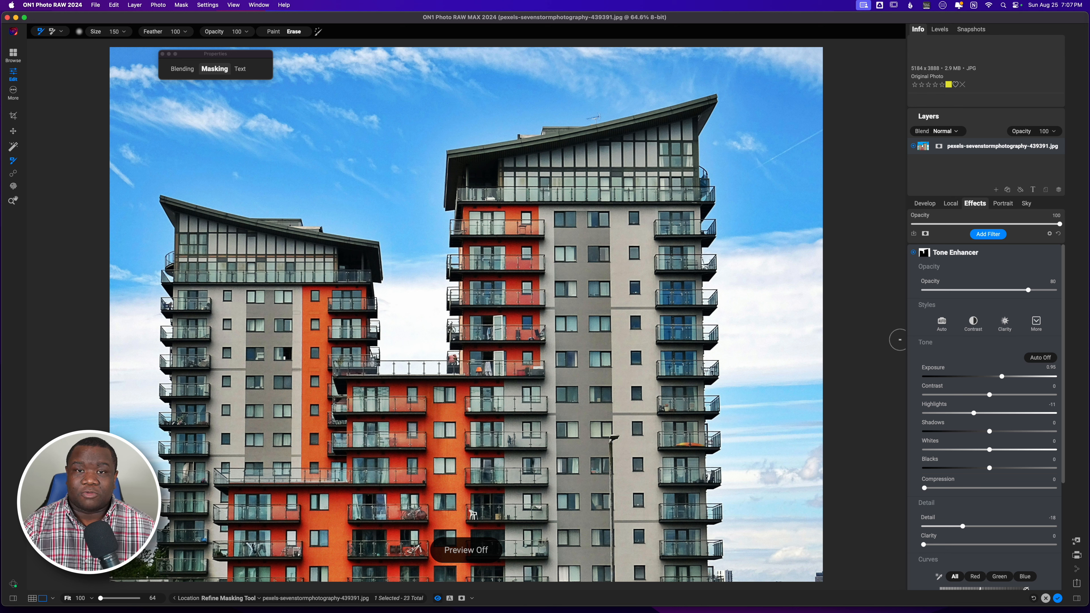
key("backslash")
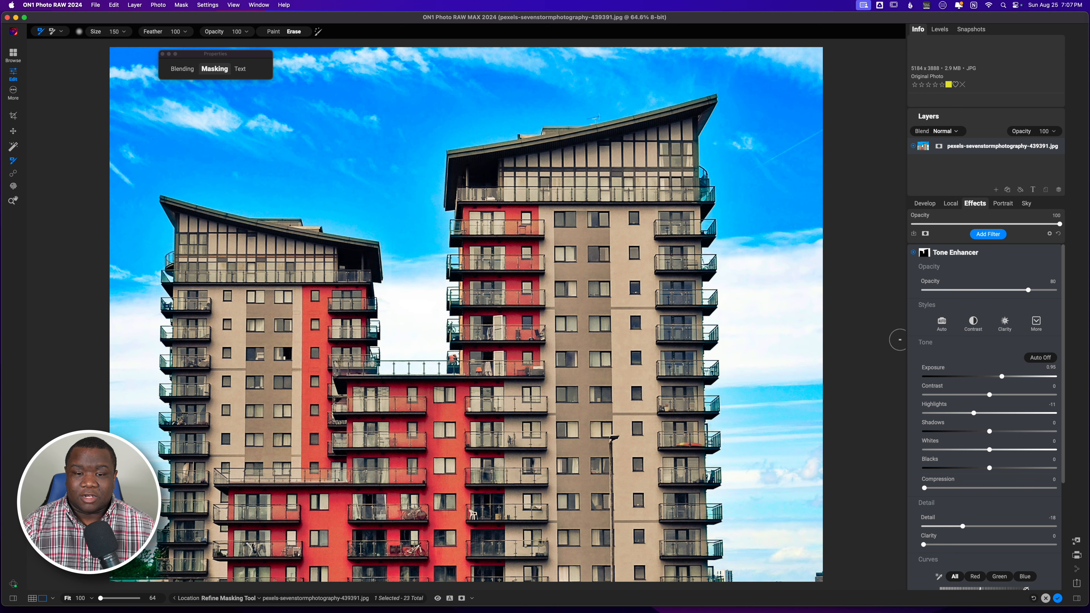